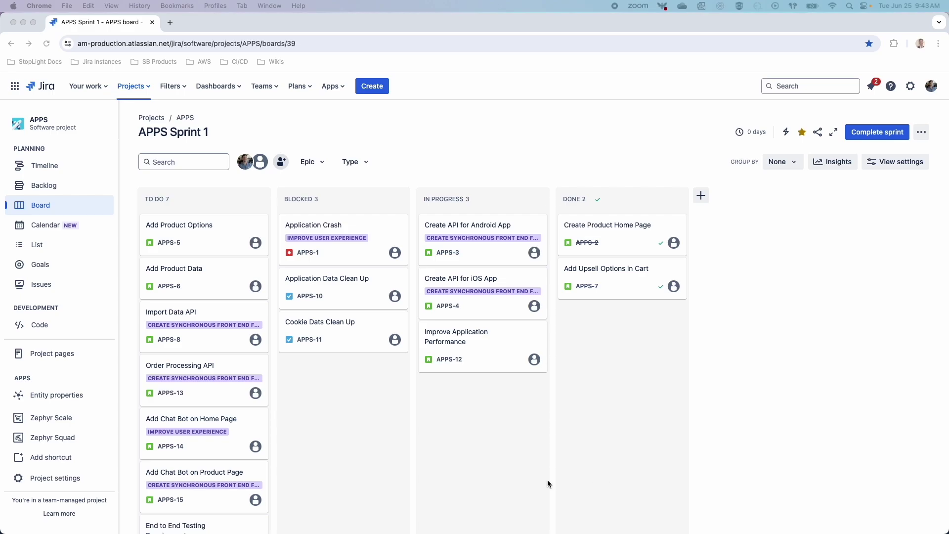
# Open the test script of the SmartStore Regression test full test case (APPS-T66) in Zephyr Scale
pyautogui.click(58, 422)
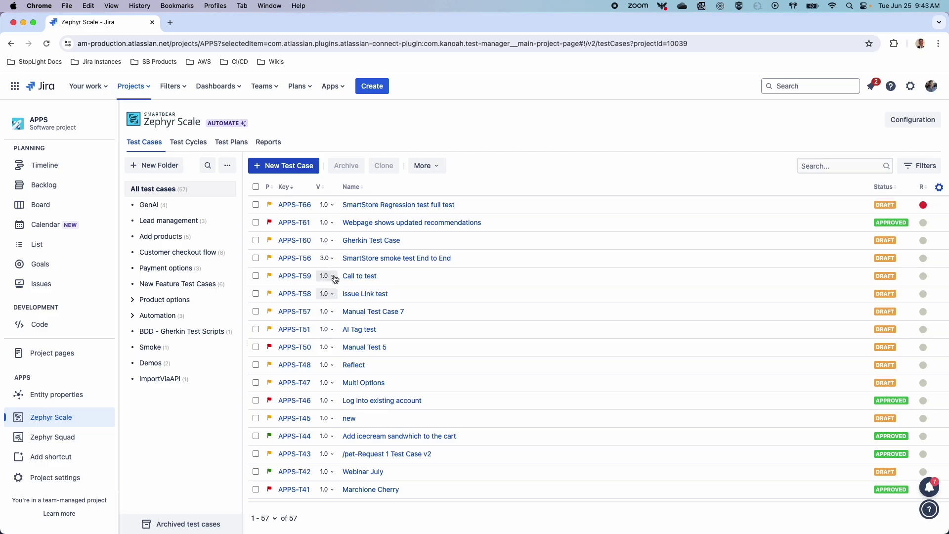
pyautogui.click(383, 206)
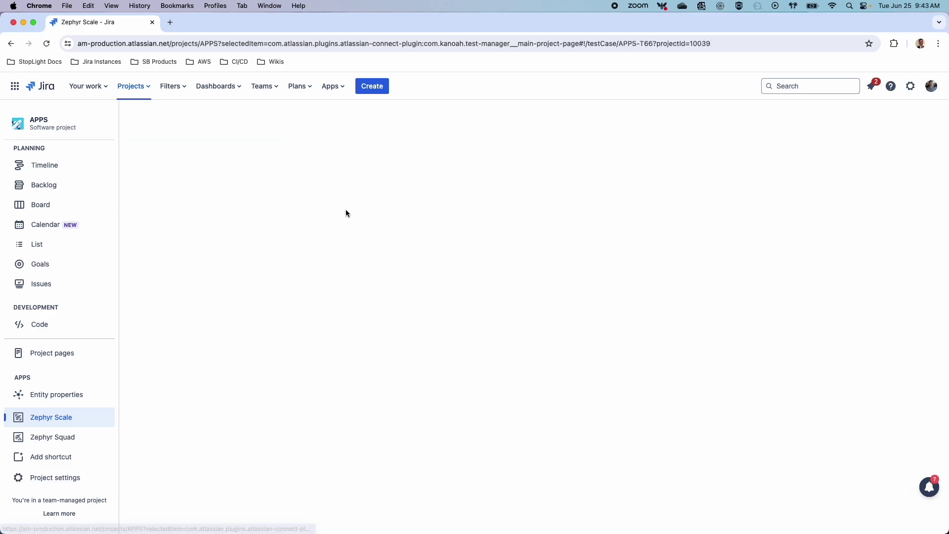
pyautogui.click(177, 149)
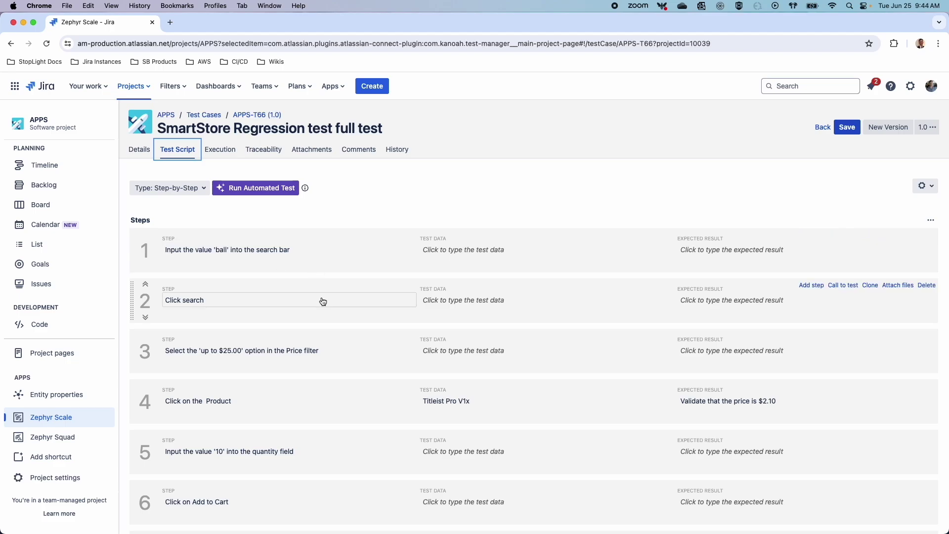
# Run the test case as an automated test with the Desktop profile in Google Chrome and open the live run to watch it
pyautogui.click(283, 198)
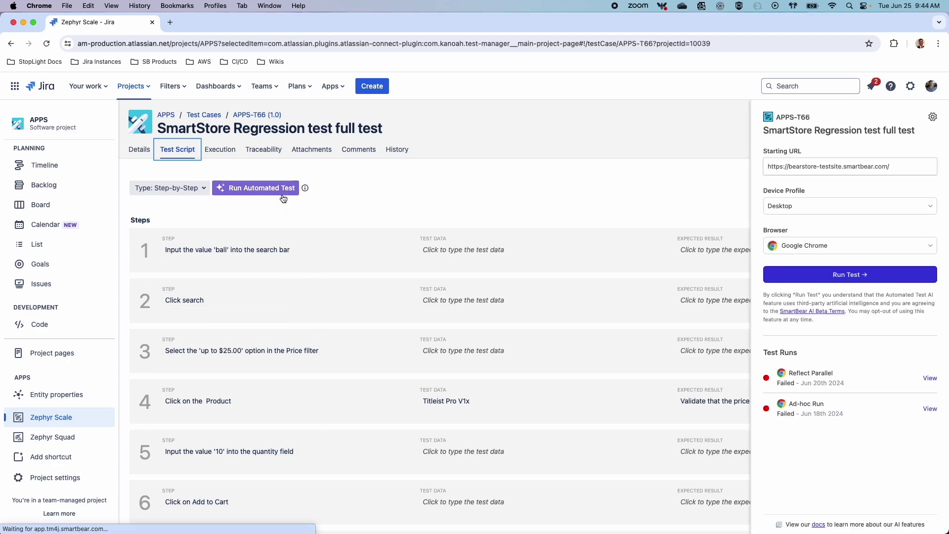
pyautogui.click(794, 278)
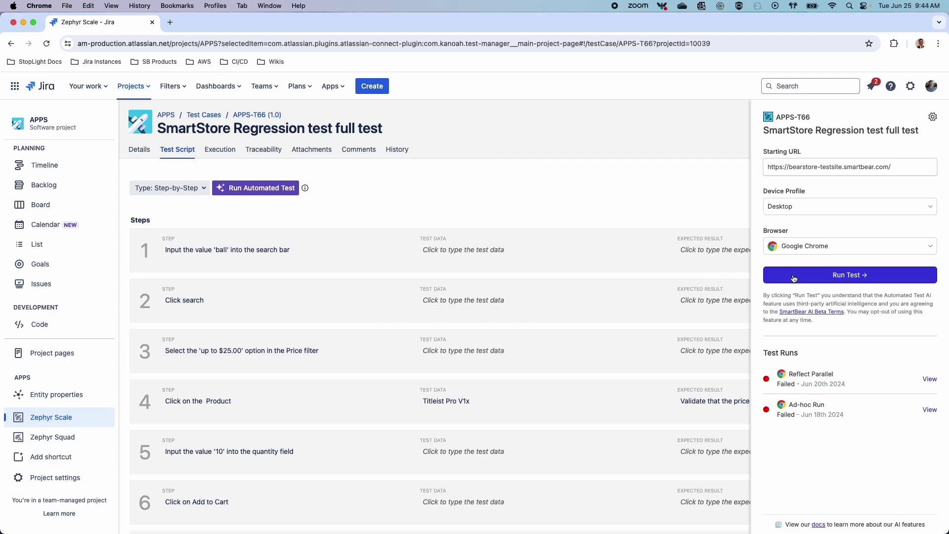
pyautogui.click(794, 278)
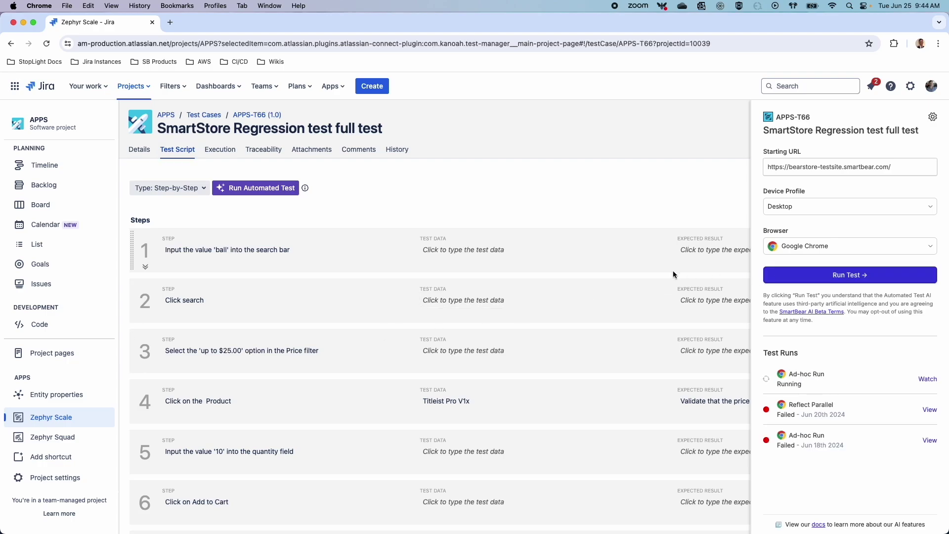
pyautogui.click(928, 380)
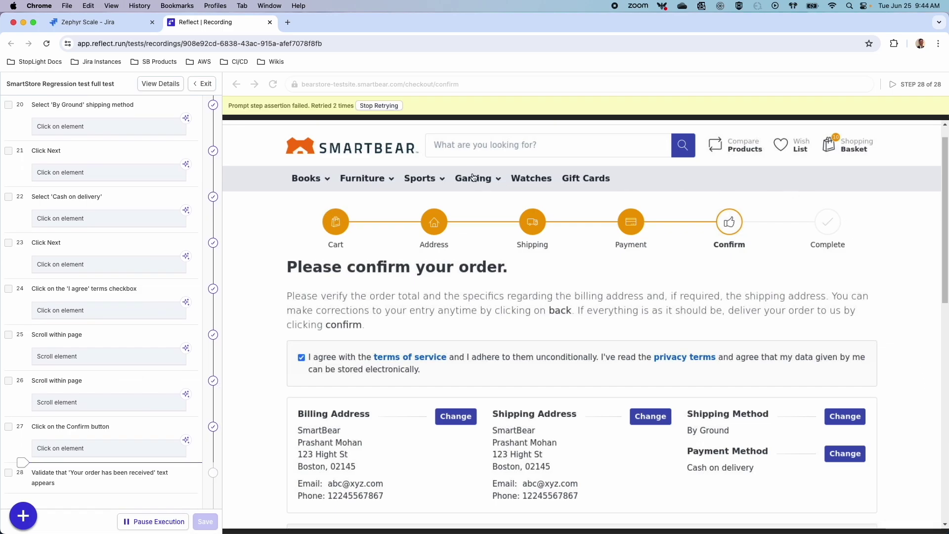
# Return to the test case's automated run settings, choose Microsoft Edge as the browser and view the device profile options
pyautogui.click(99, 22)
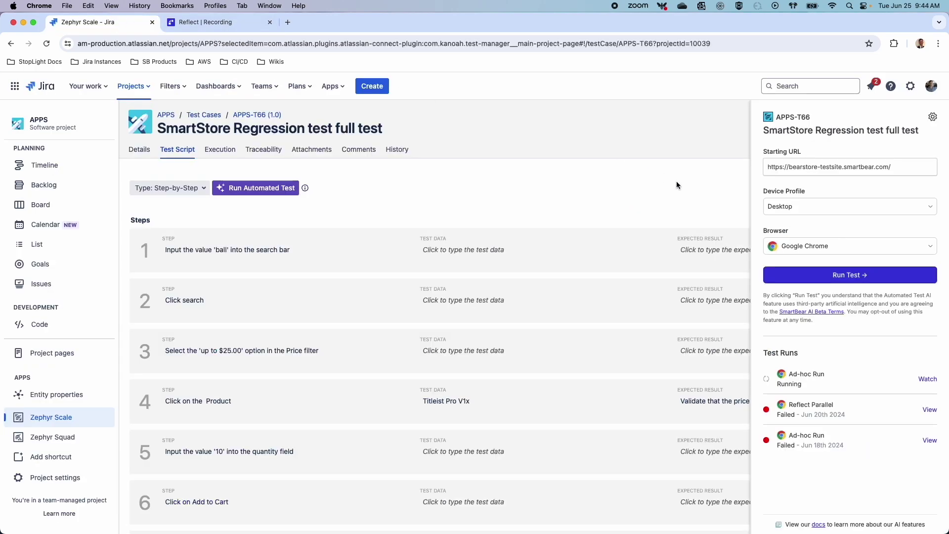
pyautogui.click(793, 246)
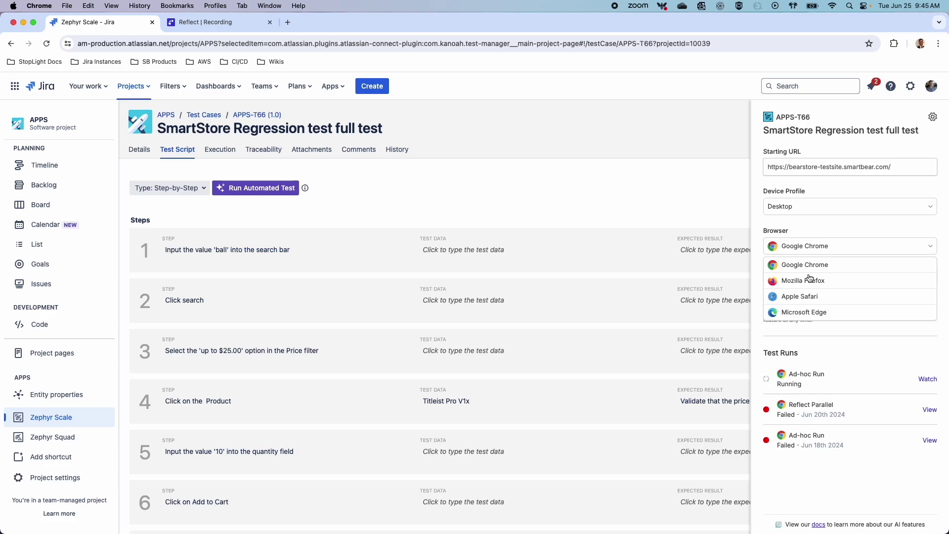
pyautogui.click(808, 313)
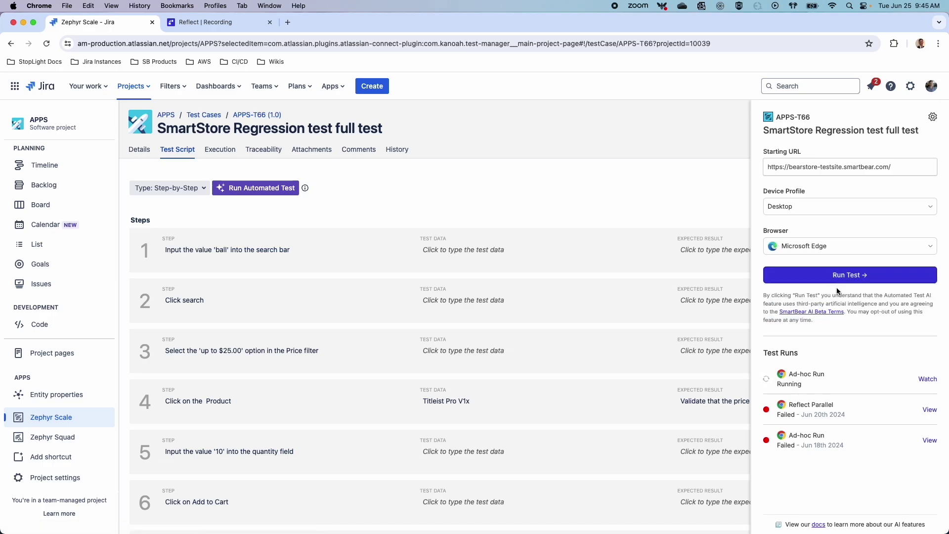
pyautogui.click(795, 209)
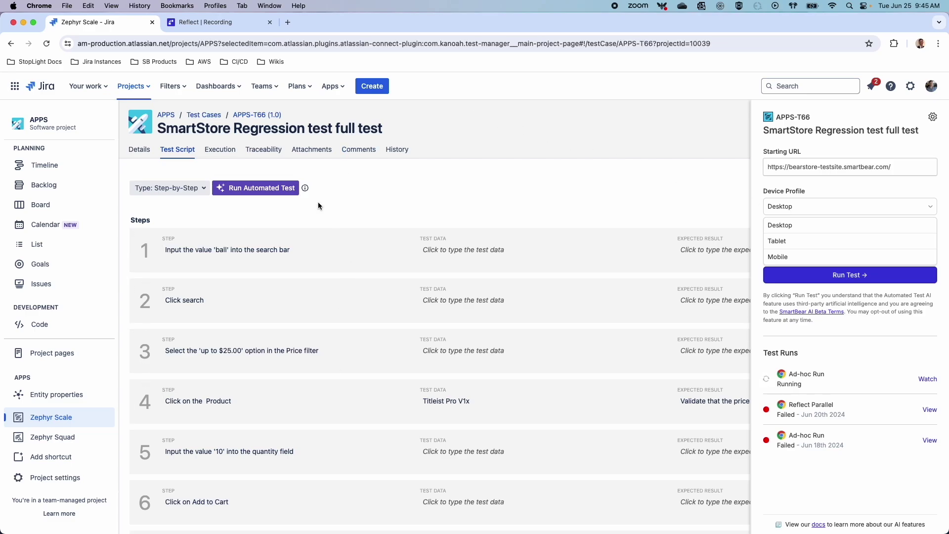
# Create a new test cycle named Reflect Sprint in the APPS project and open it for editing
pyautogui.click(211, 119)
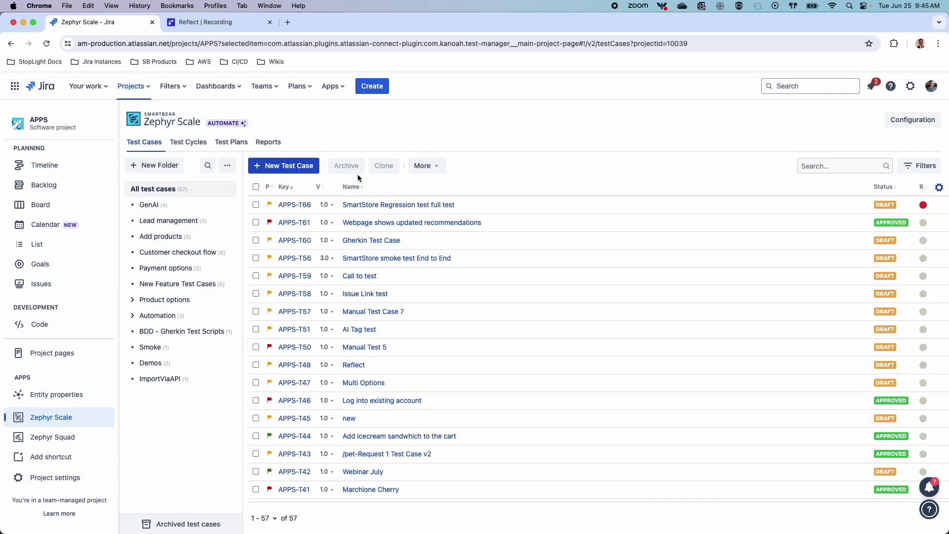
pyautogui.click(192, 143)
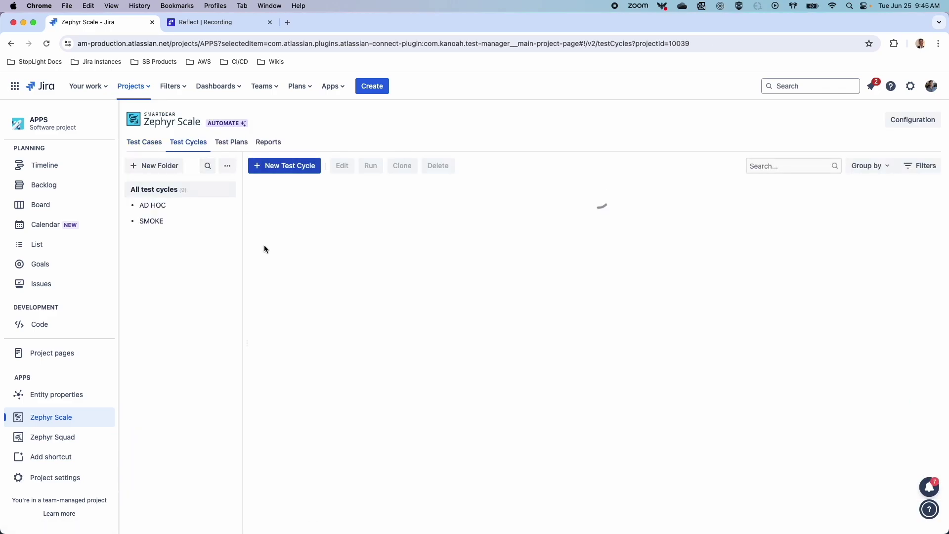
pyautogui.click(285, 171)
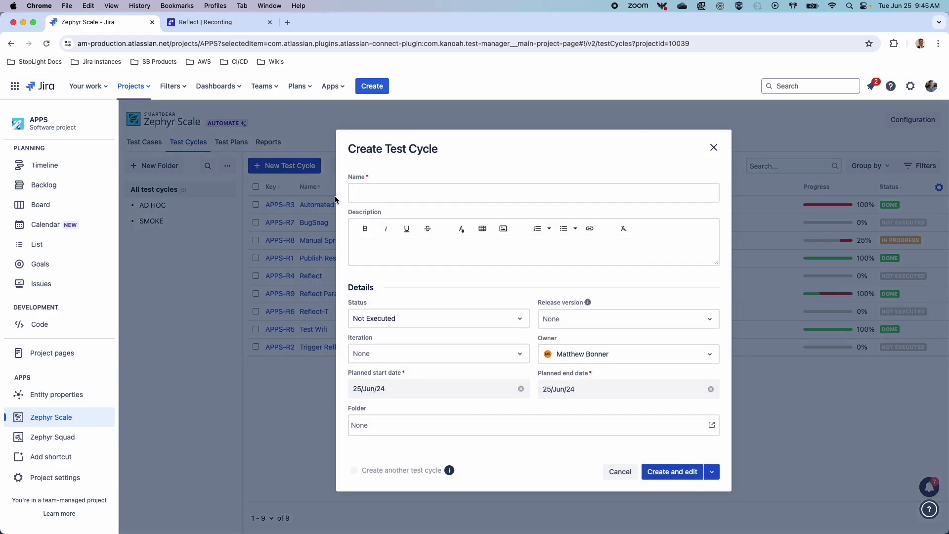
pyautogui.click(376, 195)
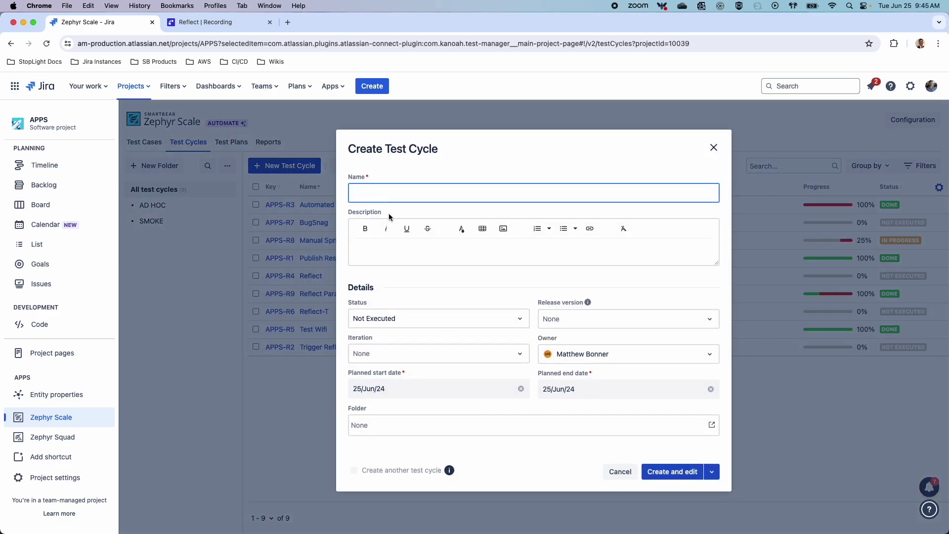
pyautogui.write('Reflect Sprint')
pyautogui.click(697, 474)
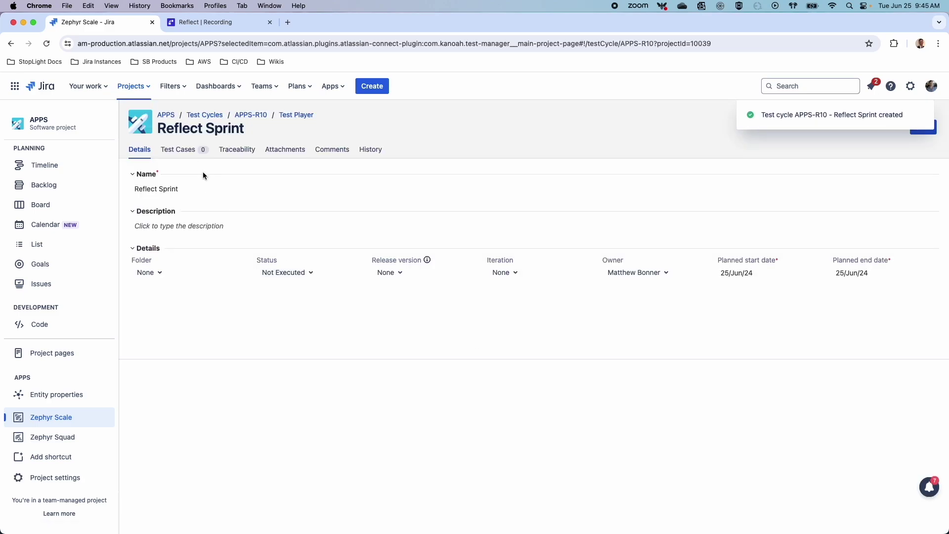
# Add the existing test case APPS-T66 to the Reflect Sprint cycle with the option to add others enabled
pyautogui.click(195, 153)
pyautogui.click(171, 183)
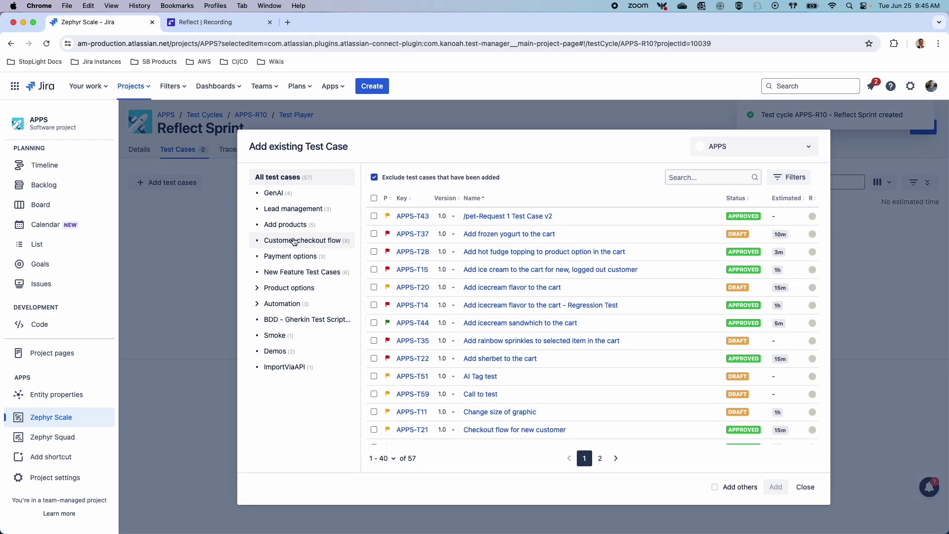
pyautogui.click(678, 179)
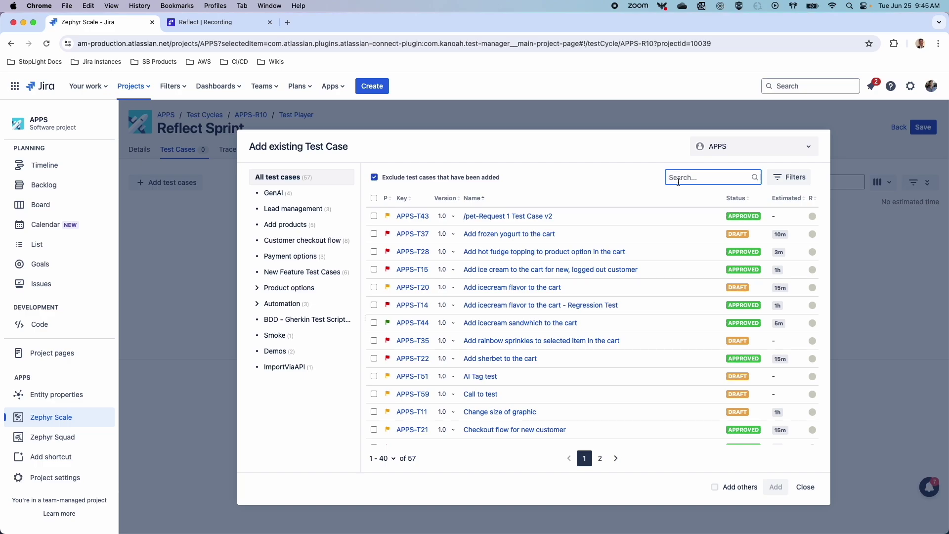
pyautogui.click(398, 203)
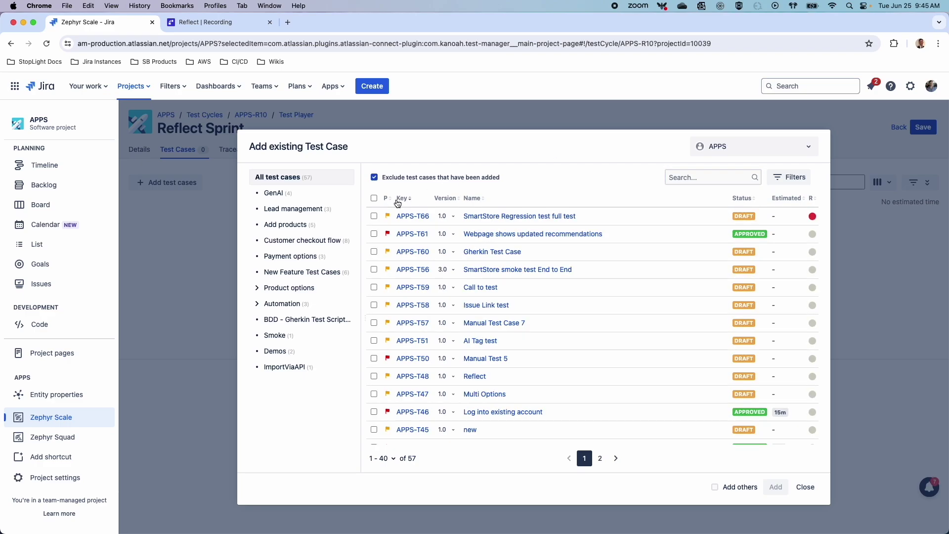
pyautogui.click(373, 216)
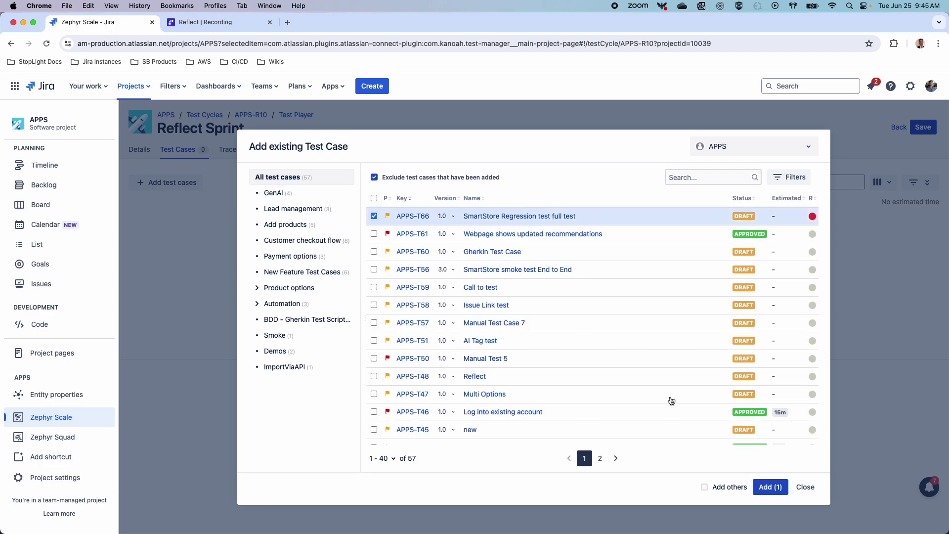
pyautogui.click(718, 487)
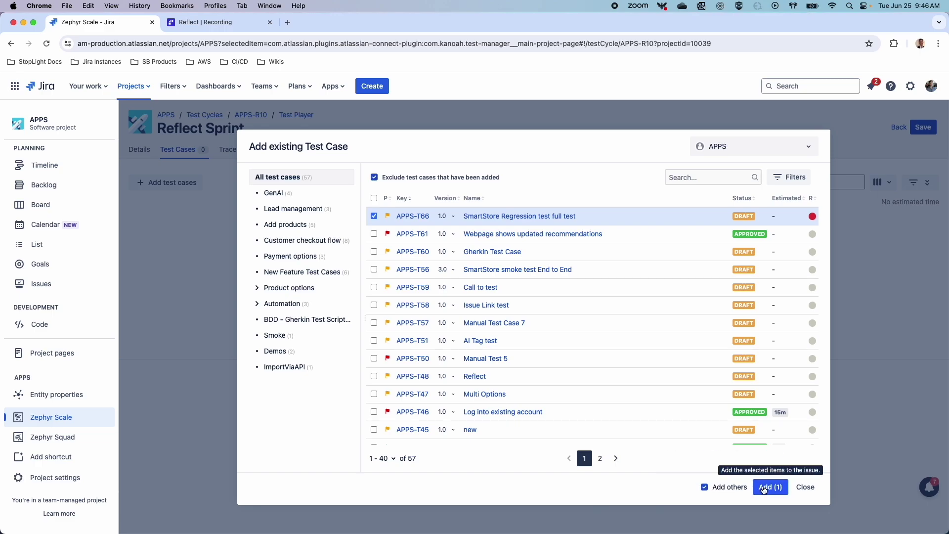
pyautogui.click(763, 488)
# Include already added test cases in the selection list and add APPS-T66 to the cycle a second time
pyautogui.click(375, 177)
pyautogui.click(401, 198)
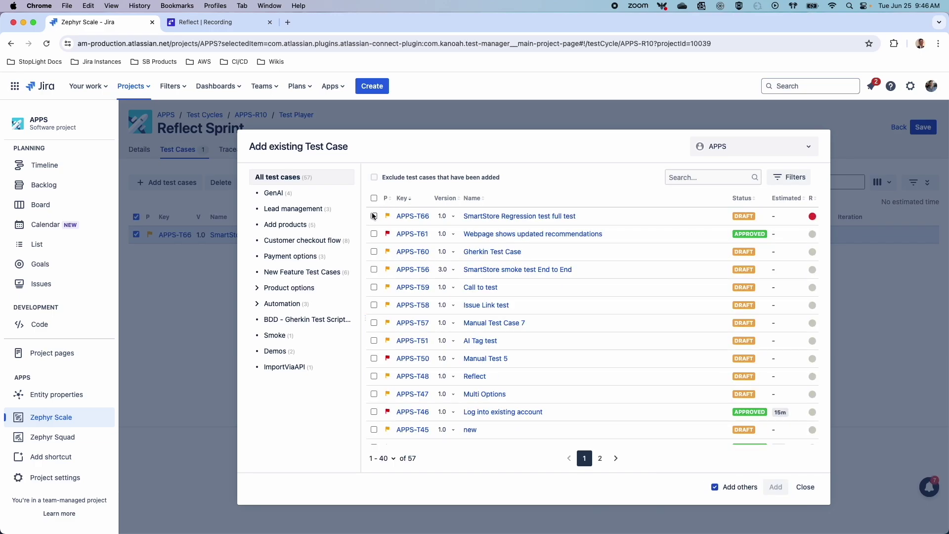
pyautogui.click(374, 216)
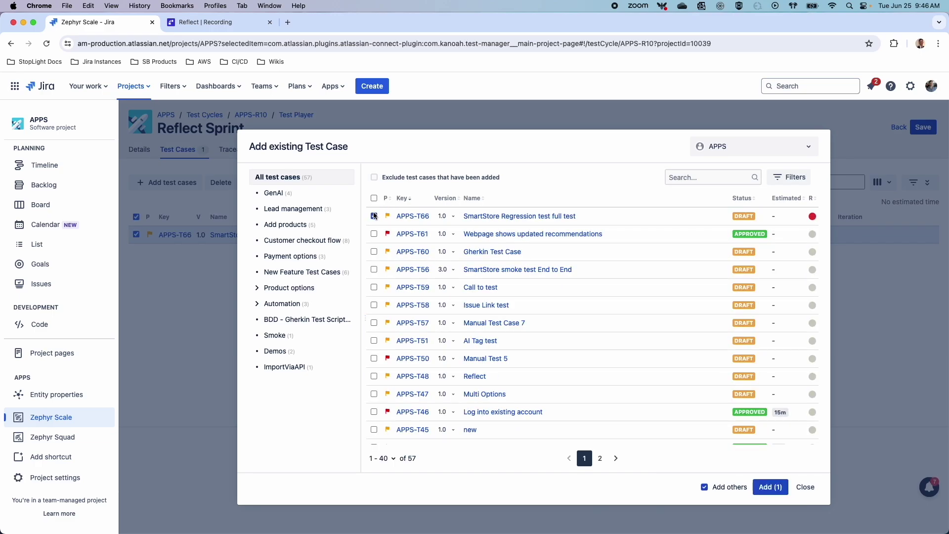
pyautogui.click(769, 489)
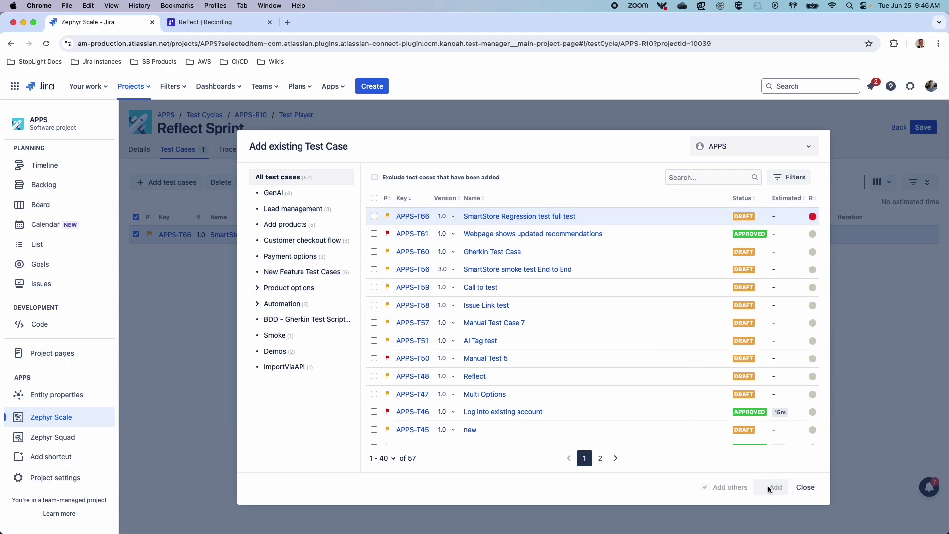
pyautogui.click(805, 486)
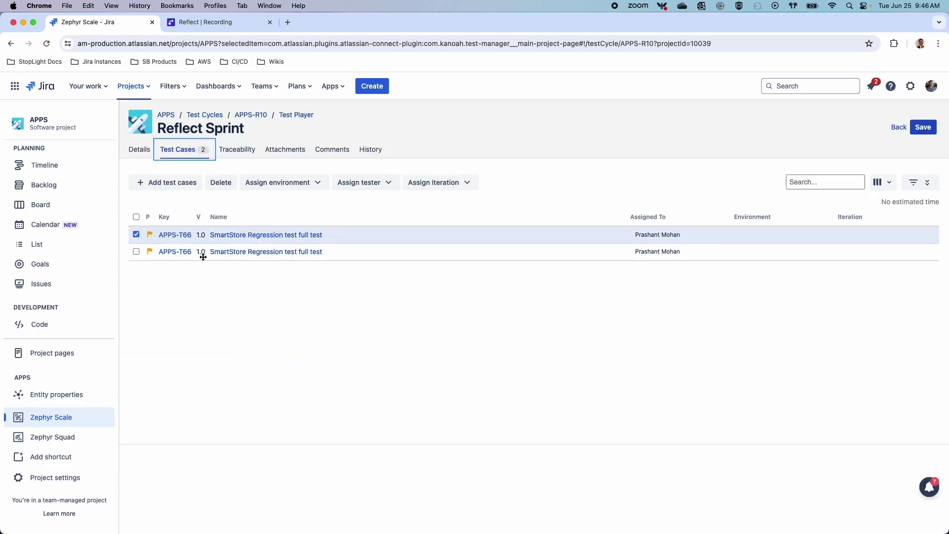
# Assign the Windows environment to both test cases, and change the second one's environment to Andriod
pyautogui.click(136, 217)
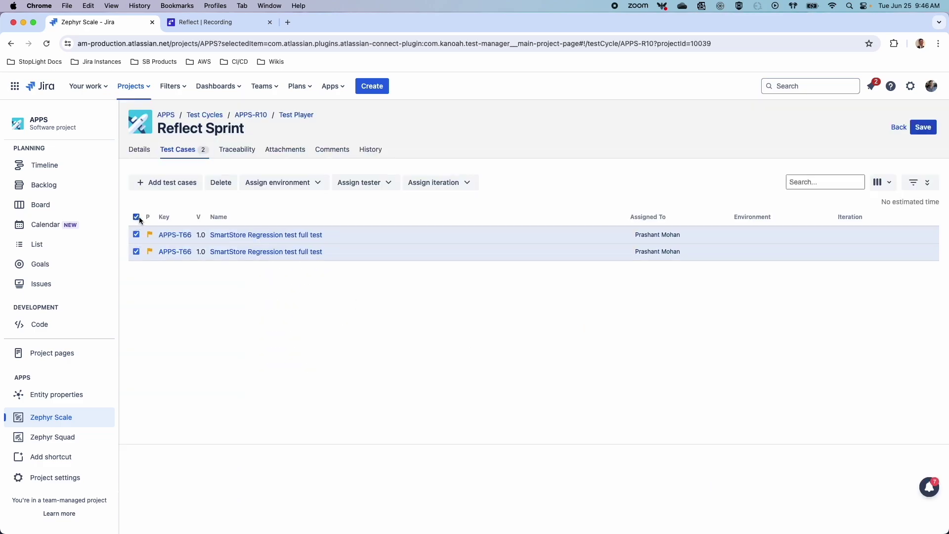
pyautogui.click(279, 183)
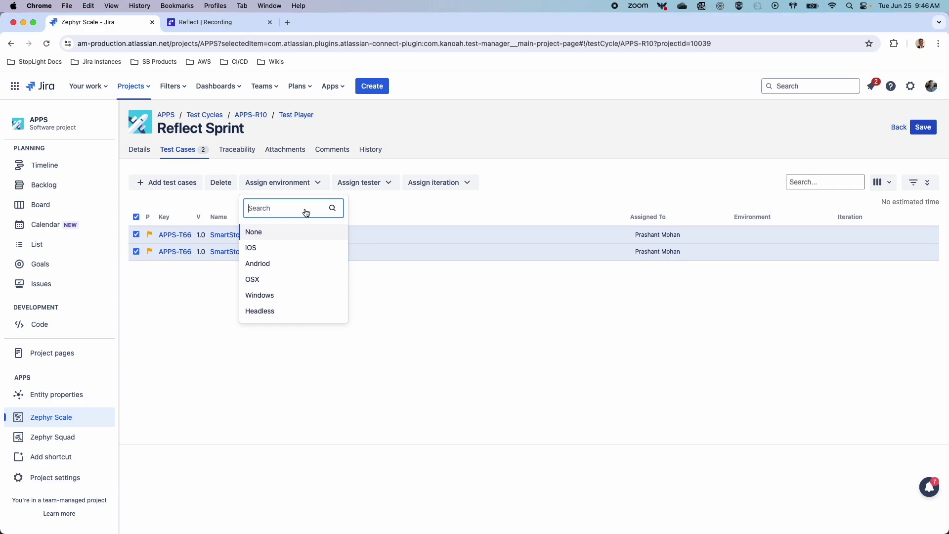
pyautogui.click(274, 295)
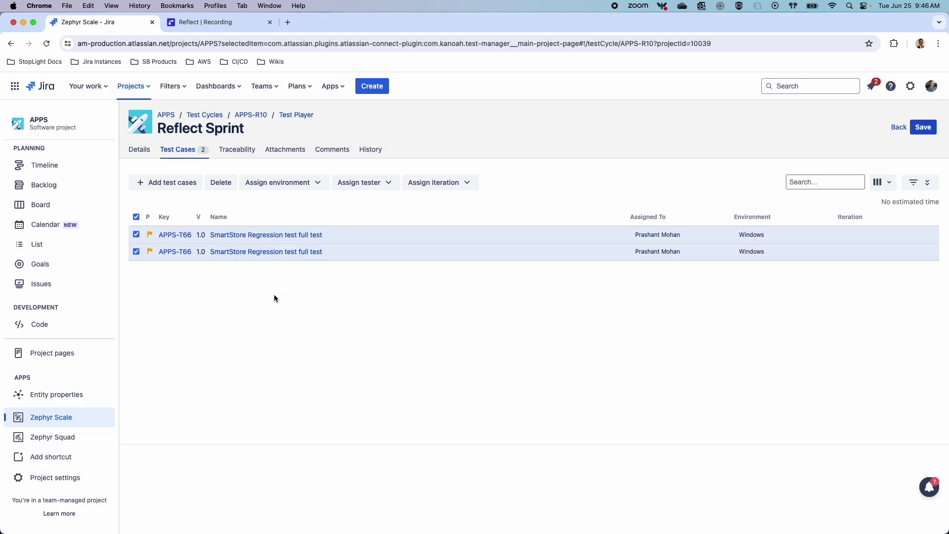
pyautogui.click(741, 250)
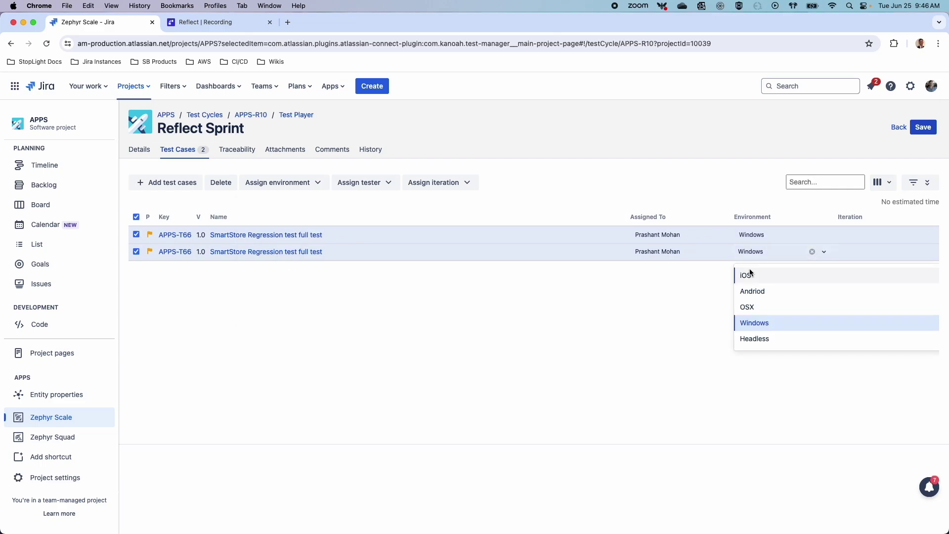
pyautogui.click(752, 291)
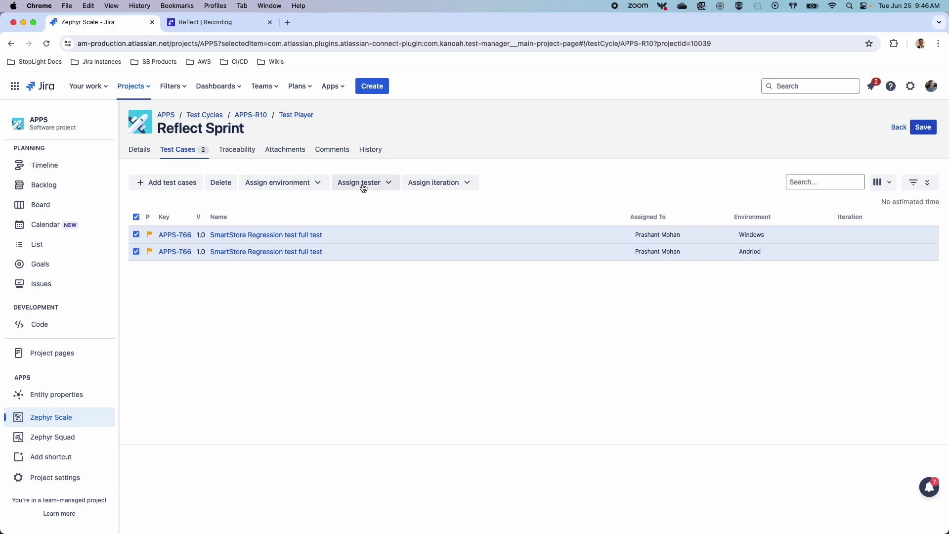
# Assign both test cases to the tester found by first name and save the test cycle
pyautogui.click(390, 186)
pyautogui.write('matthew')
pyautogui.click(369, 226)
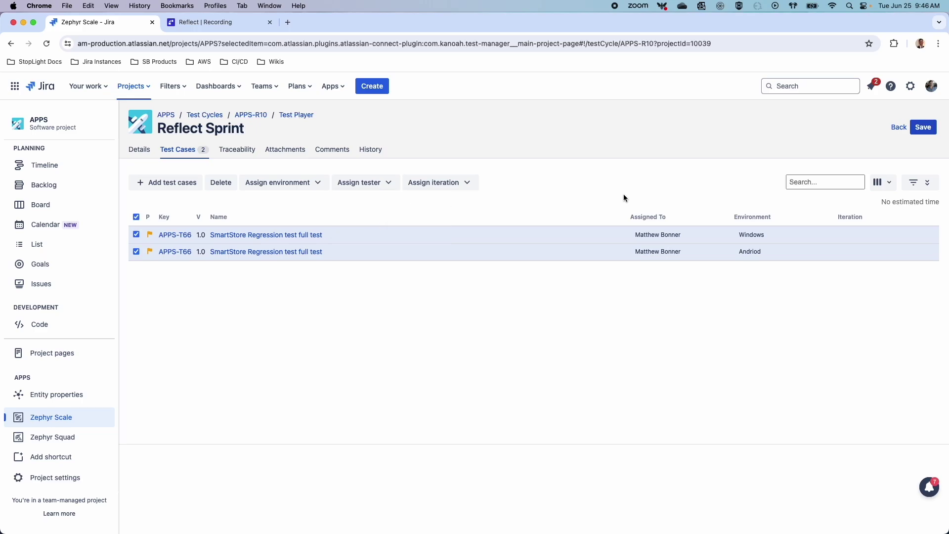
pyautogui.click(923, 128)
# Open the Reflect Sprint cycle in the Test Player and run both test cases as automated tests in parallel on Google Chrome
pyautogui.click(296, 115)
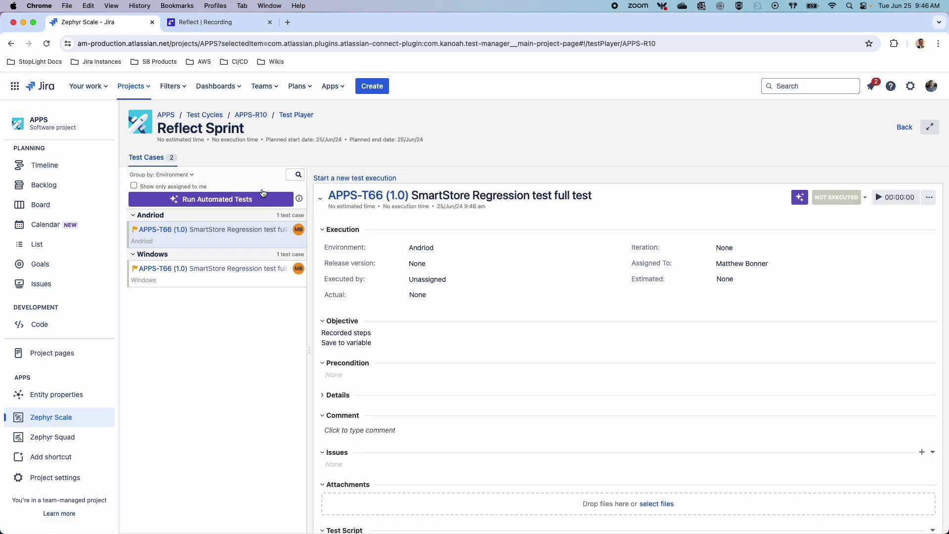
pyautogui.click(260, 199)
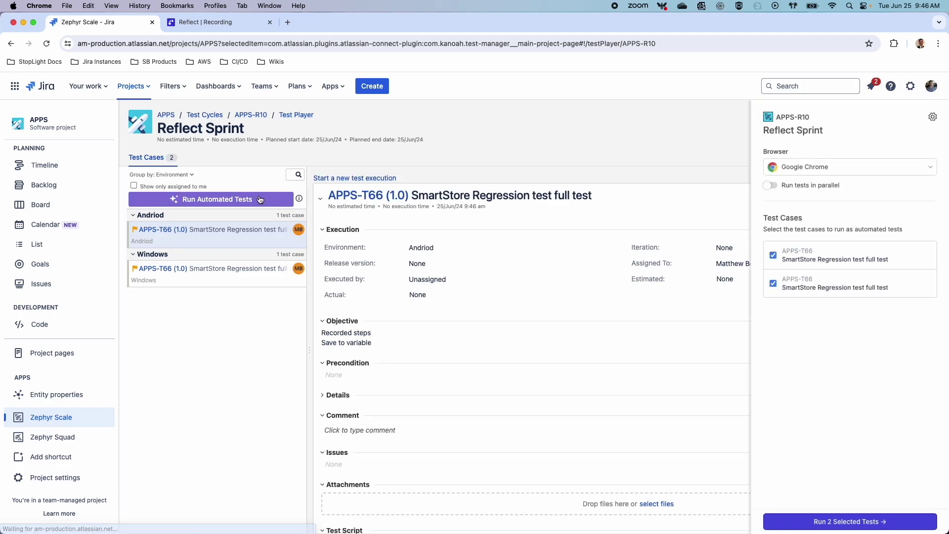
pyautogui.click(771, 186)
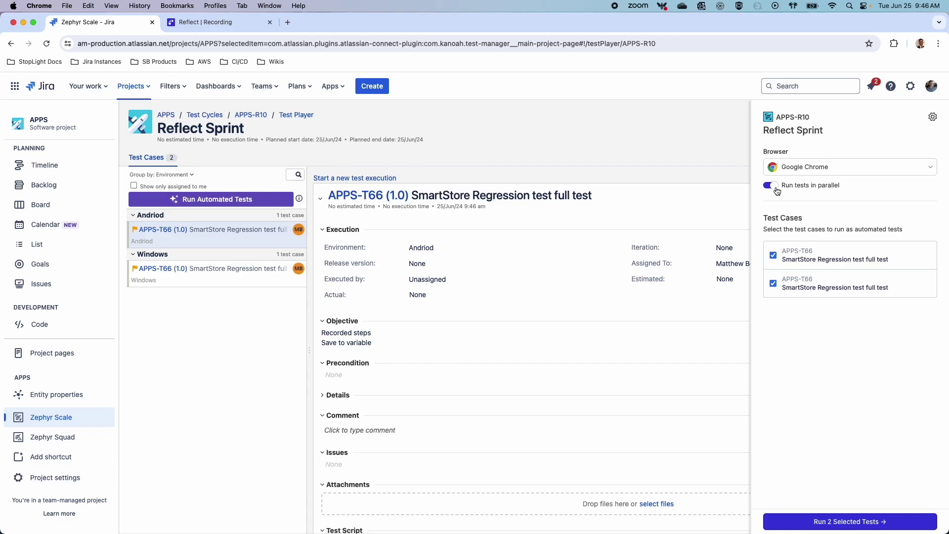
pyautogui.click(808, 168)
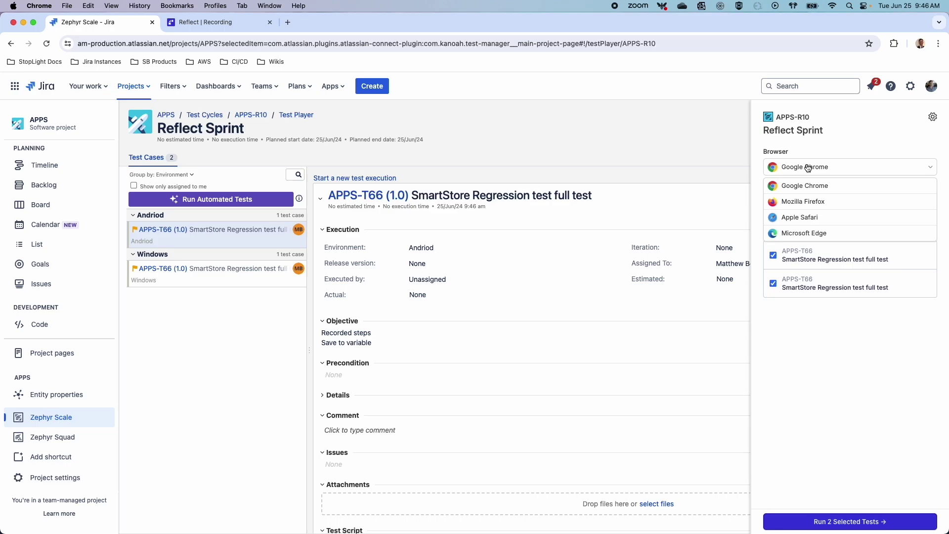
pyautogui.click(808, 168)
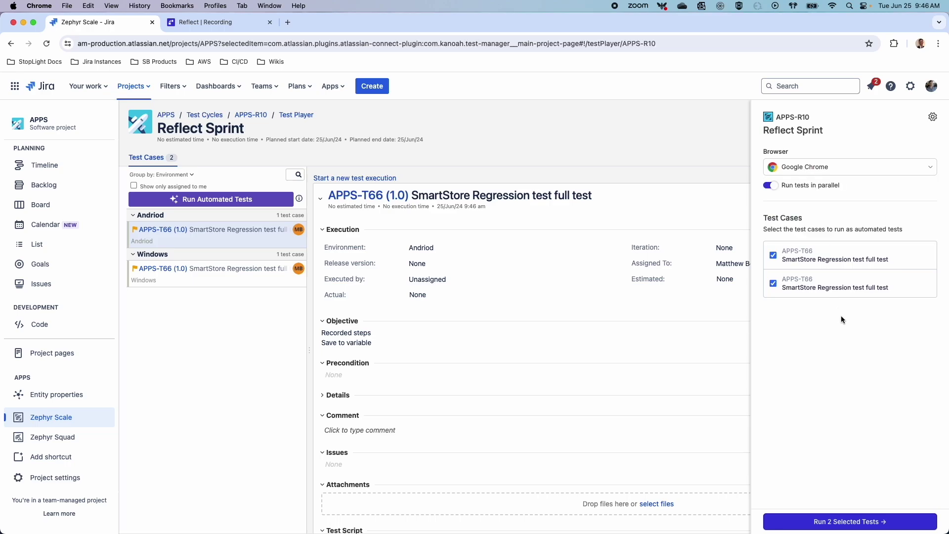
pyautogui.click(821, 522)
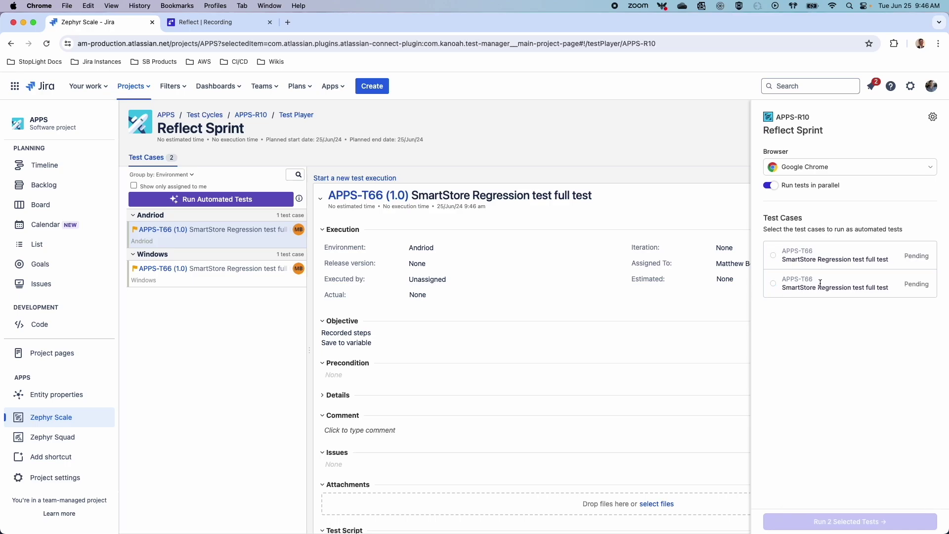
# Watch the first APPS-T66 run live in Reflect, view its run details, and exit the viewer to the runs list
pyautogui.click(919, 254)
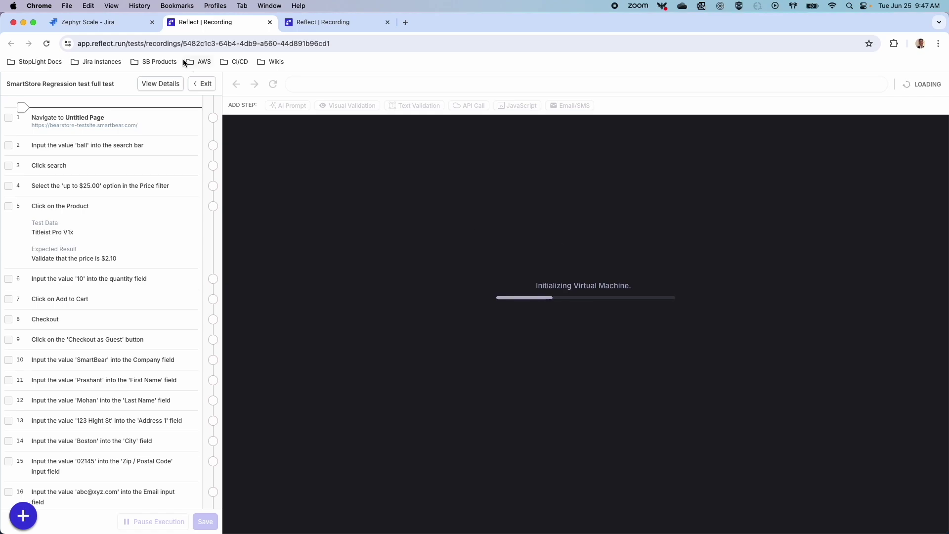
pyautogui.click(123, 24)
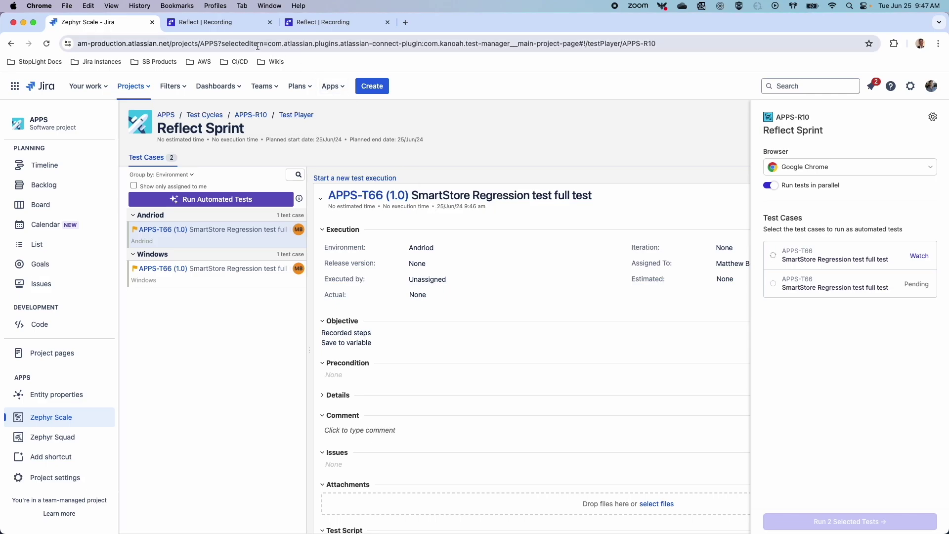
pyautogui.click(242, 28)
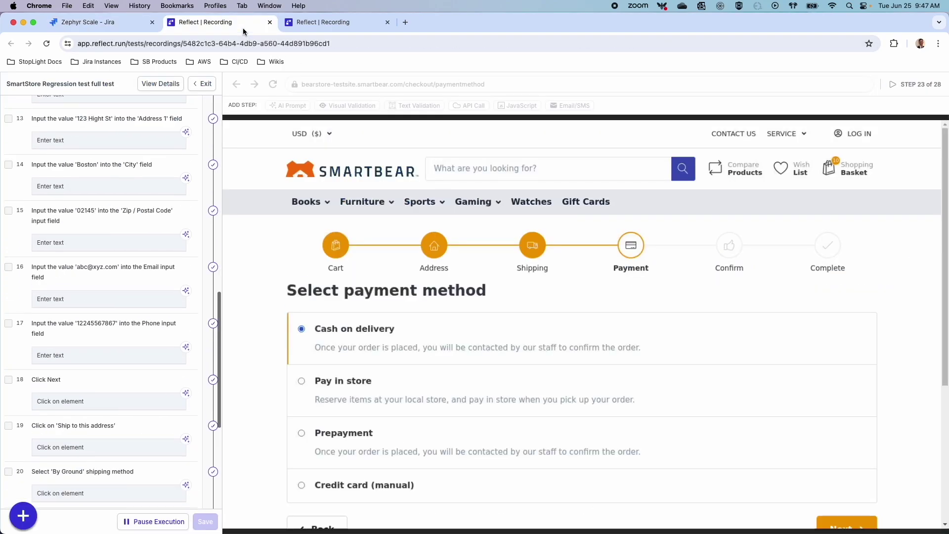
pyautogui.click(153, 85)
pyautogui.click(201, 84)
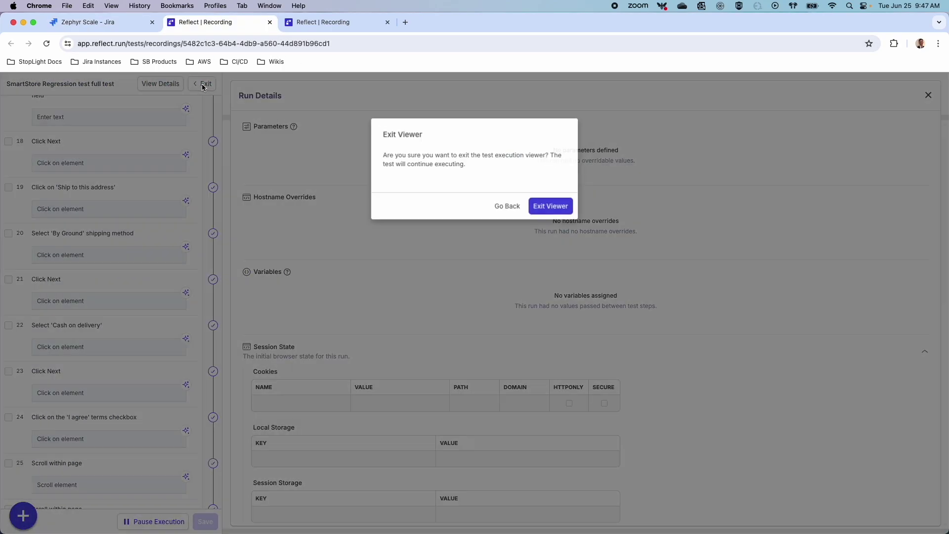
pyautogui.click(551, 206)
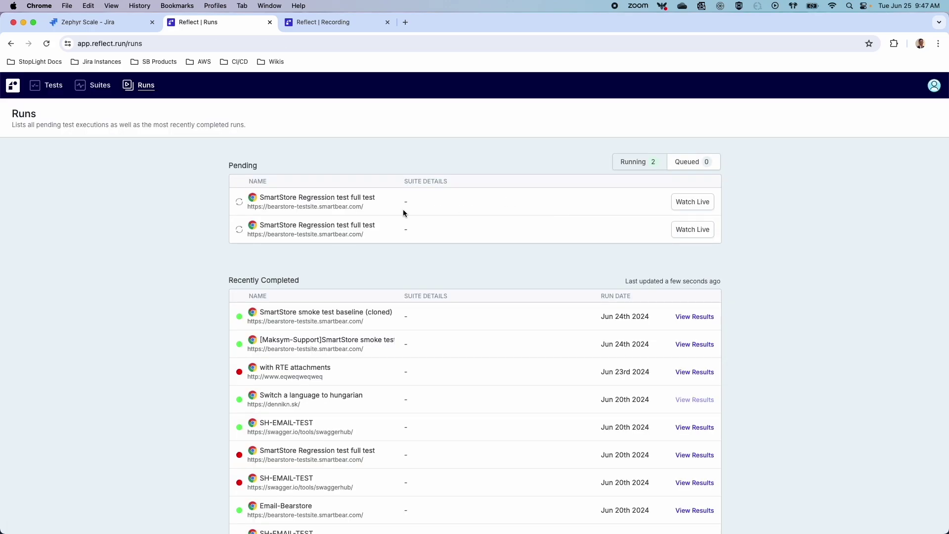
# Open SH-EMAIL-TEST from the recently completed runs and examine its test steps, including the settings of steps 1 to 3
pyautogui.scroll(-2, 361, 365)
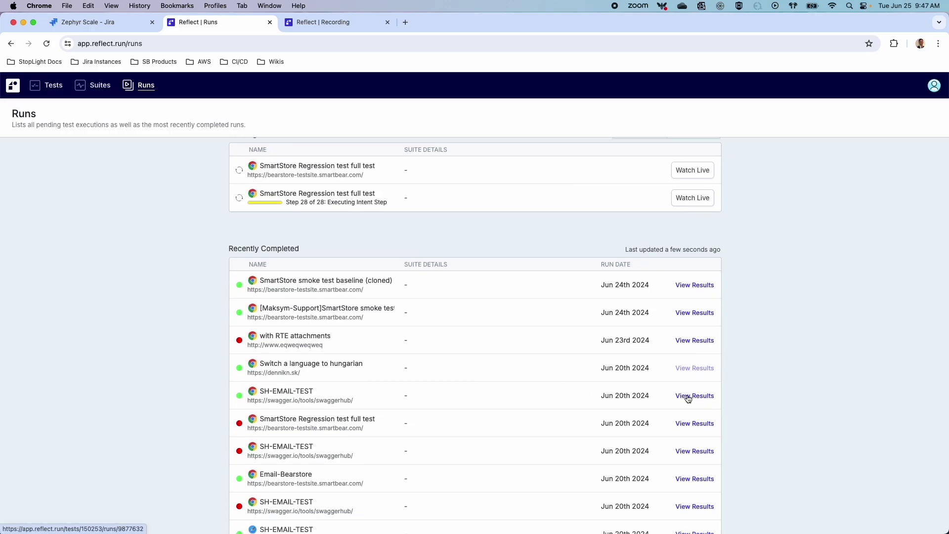
pyautogui.click(283, 389)
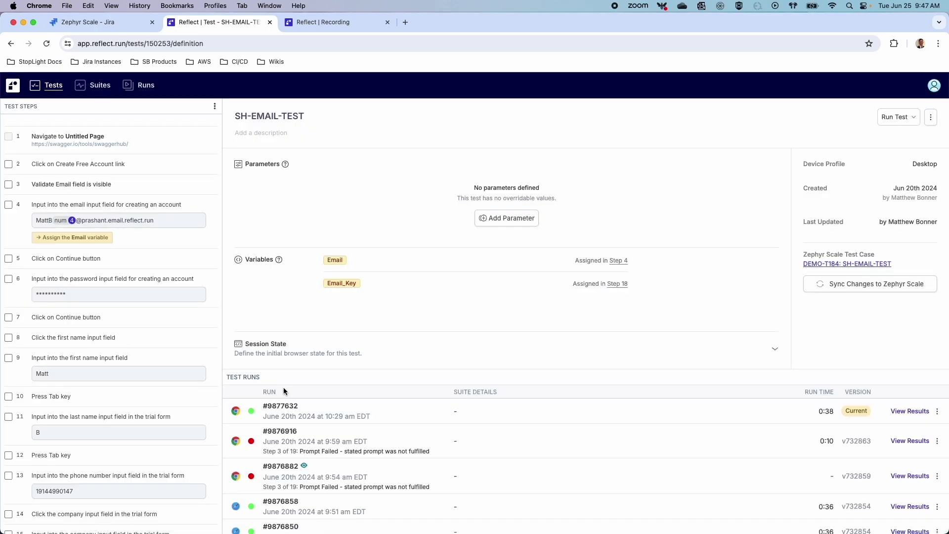
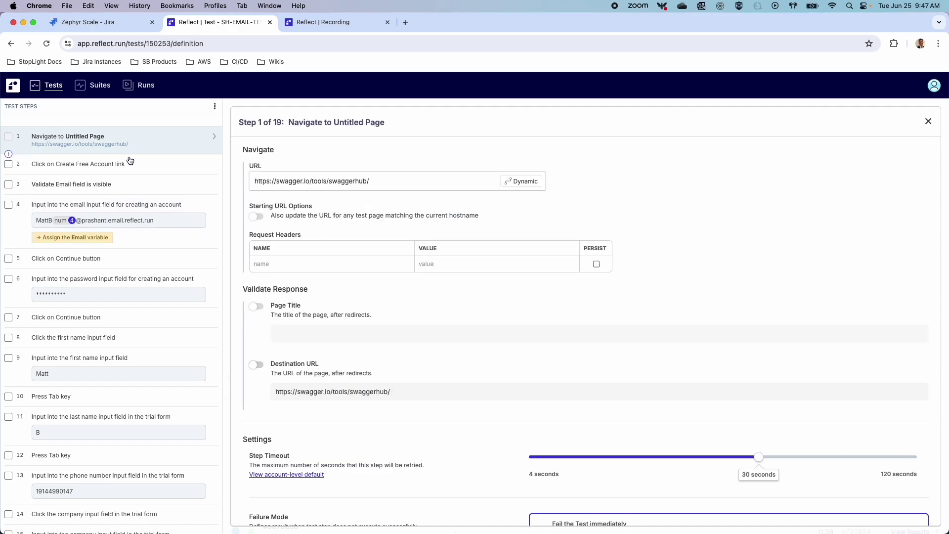
pyautogui.click(128, 166)
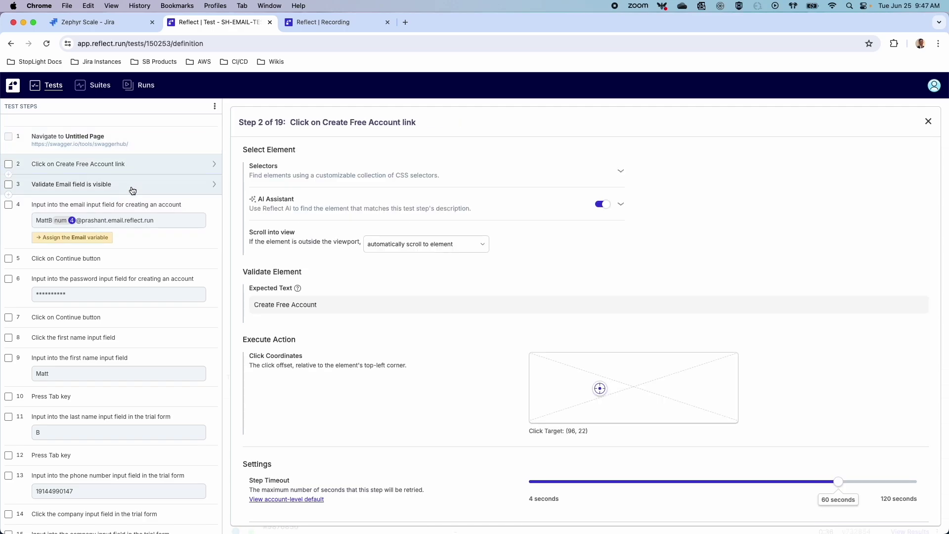
pyautogui.click(132, 188)
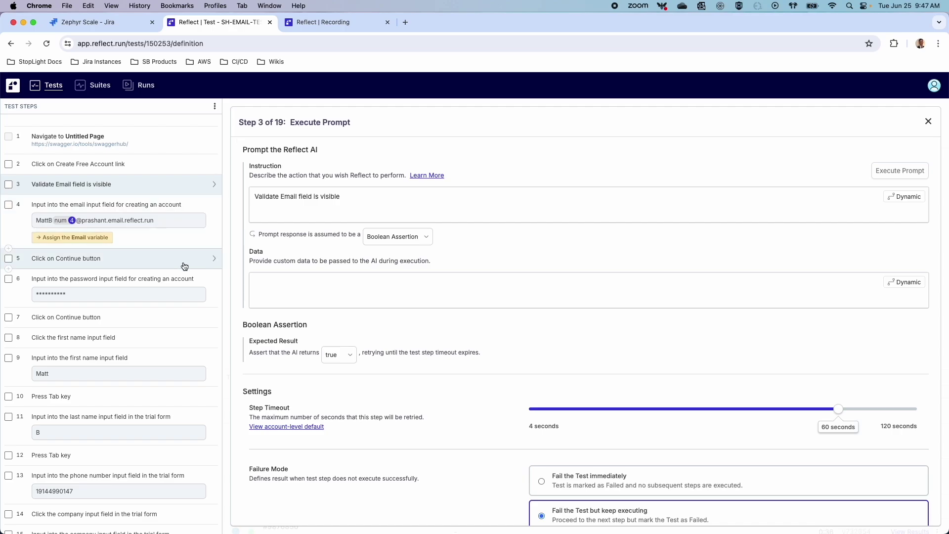
pyautogui.scroll(-4, 184, 265)
pyautogui.scroll(-1, 185, 266)
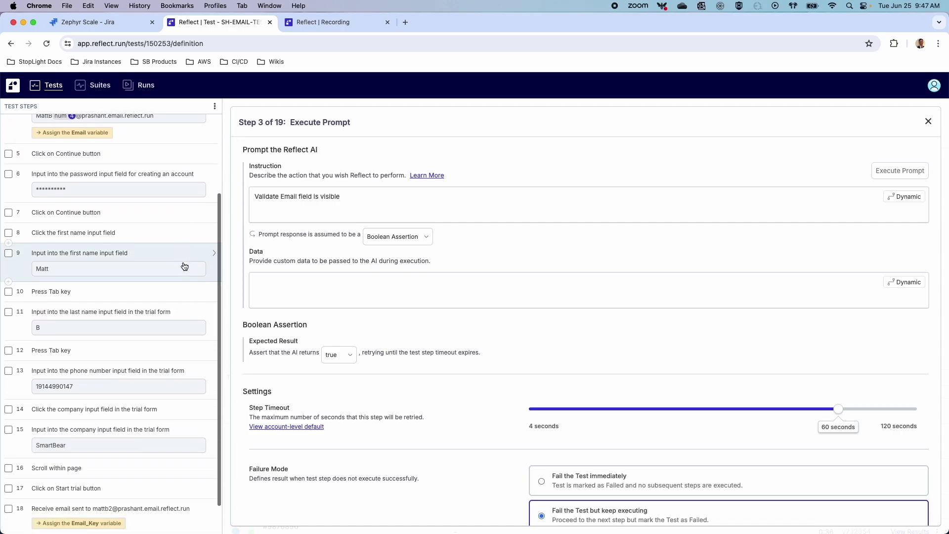
pyautogui.scroll(5, 184, 265)
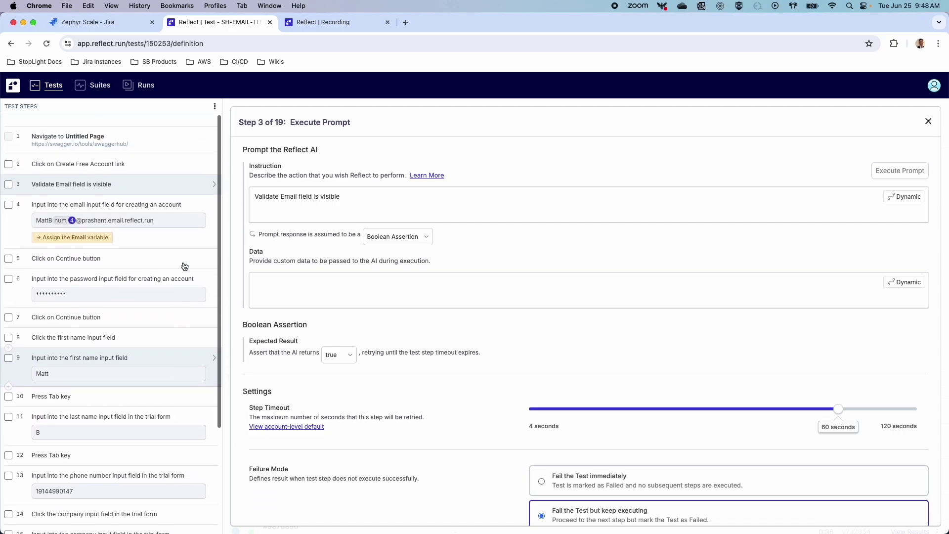
pyautogui.click(144, 140)
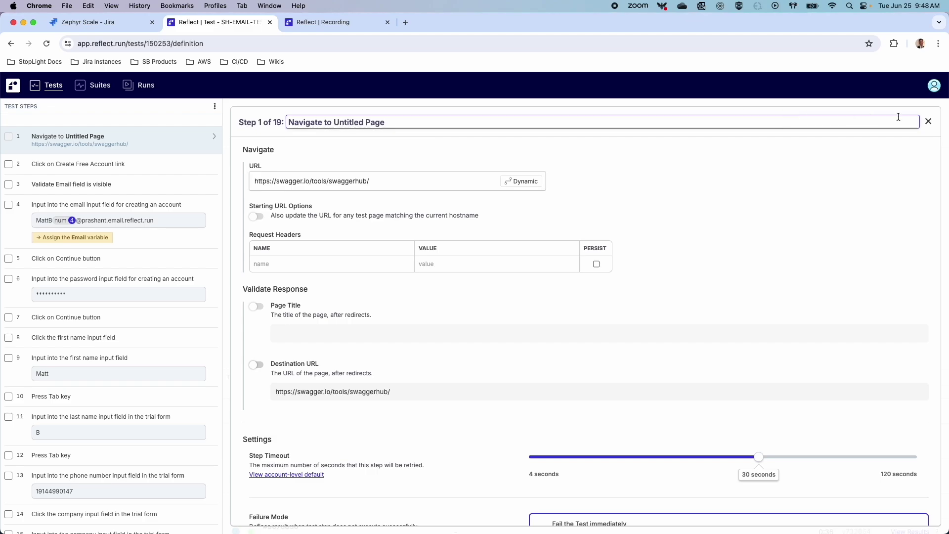
pyautogui.click(928, 121)
# Run SH-EMAIL-TEST with the option to watch the run live in a cloud browser
pyautogui.click(887, 119)
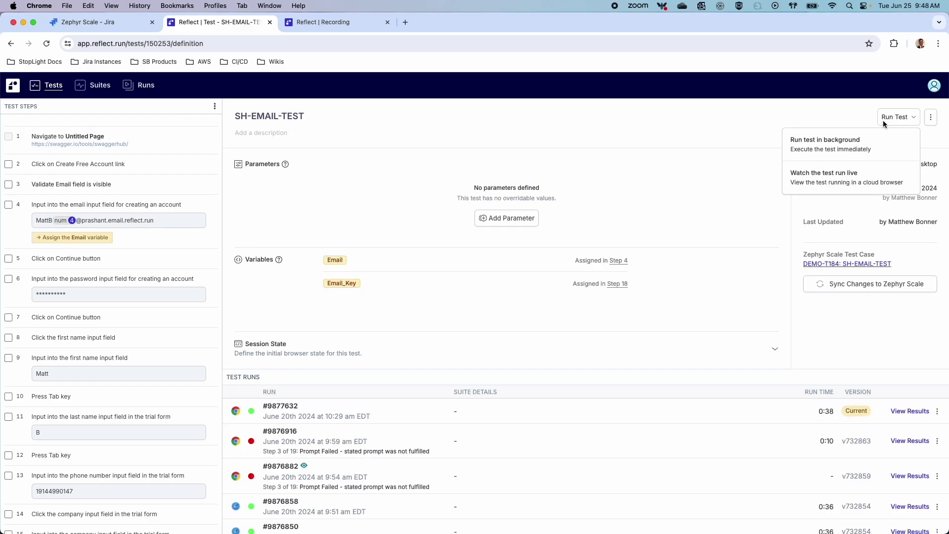
pyautogui.click(816, 179)
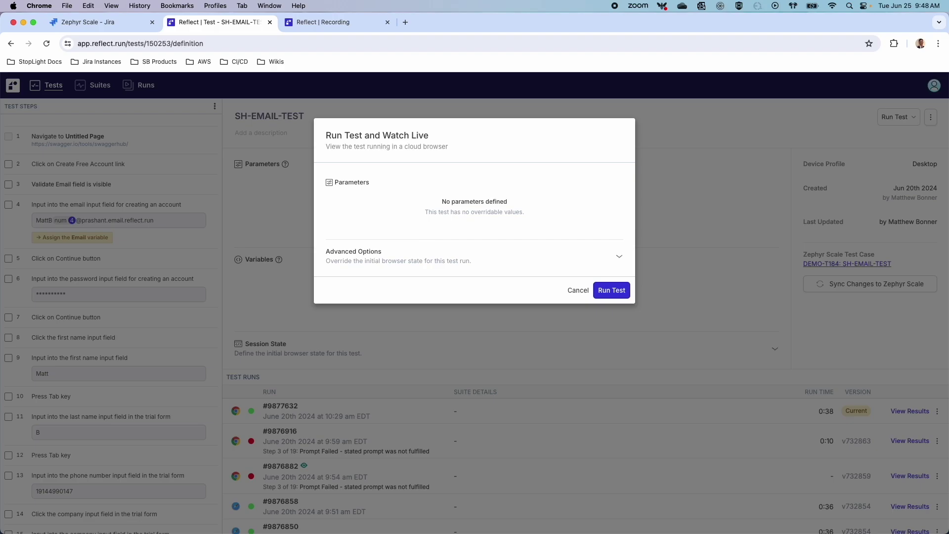
pyautogui.click(612, 291)
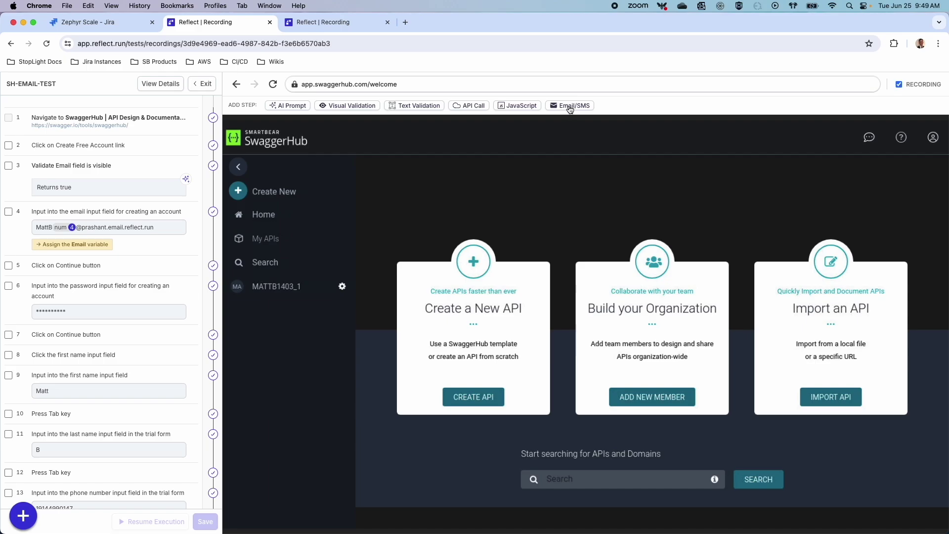
# Examine the inbox of the email/SMS step, filtering its messages by email and by SMS
pyautogui.click(569, 106)
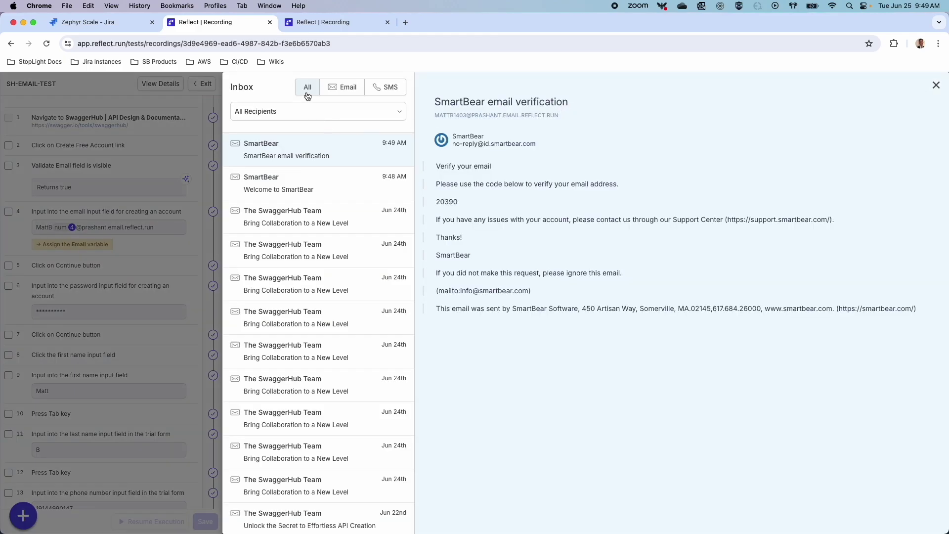
pyautogui.click(342, 88)
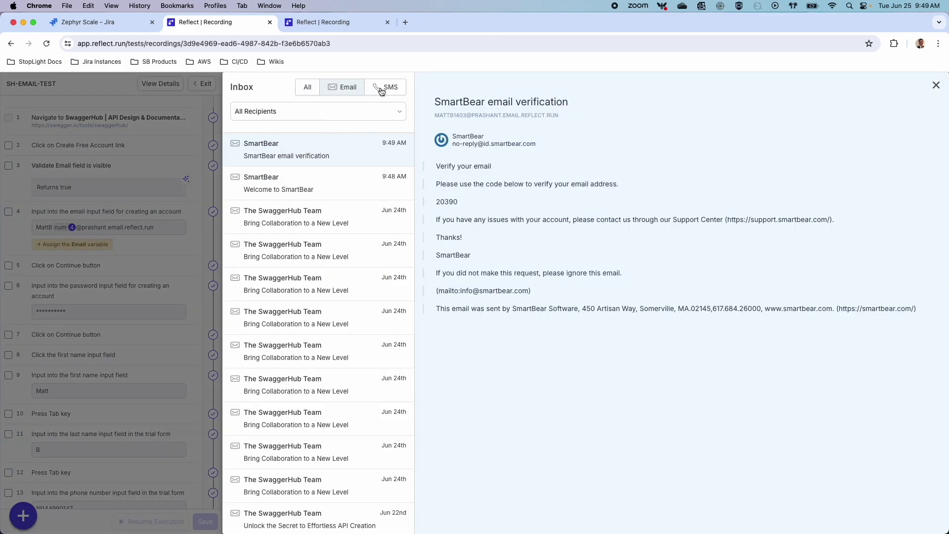
pyautogui.click(382, 92)
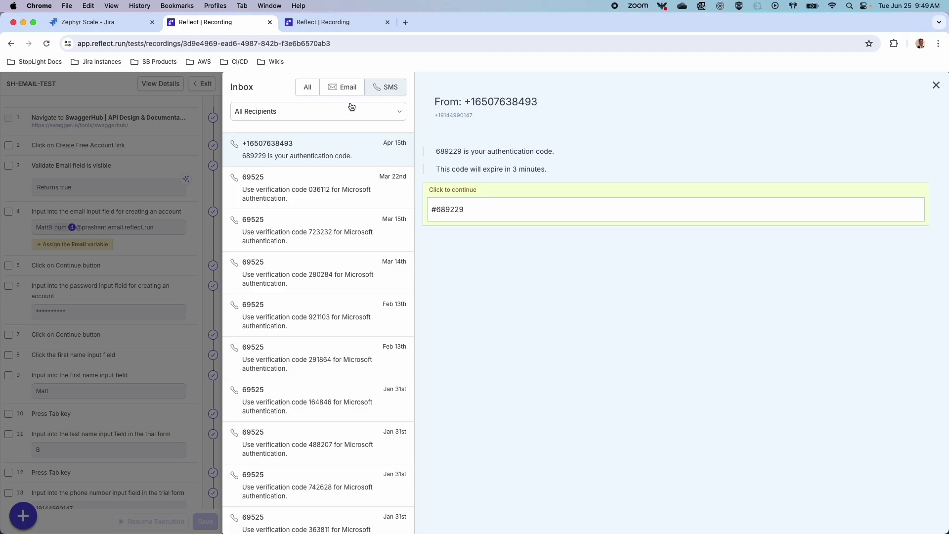
pyautogui.click(336, 89)
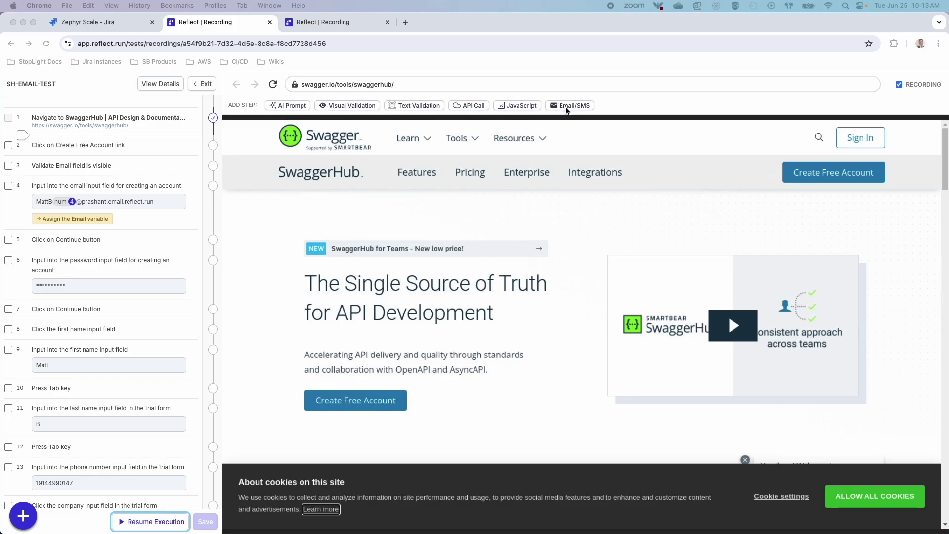
# Review the options for inserting after step 1 of SH-EMAIL-TEST and the types of test steps that can be added
pyautogui.click(9, 136)
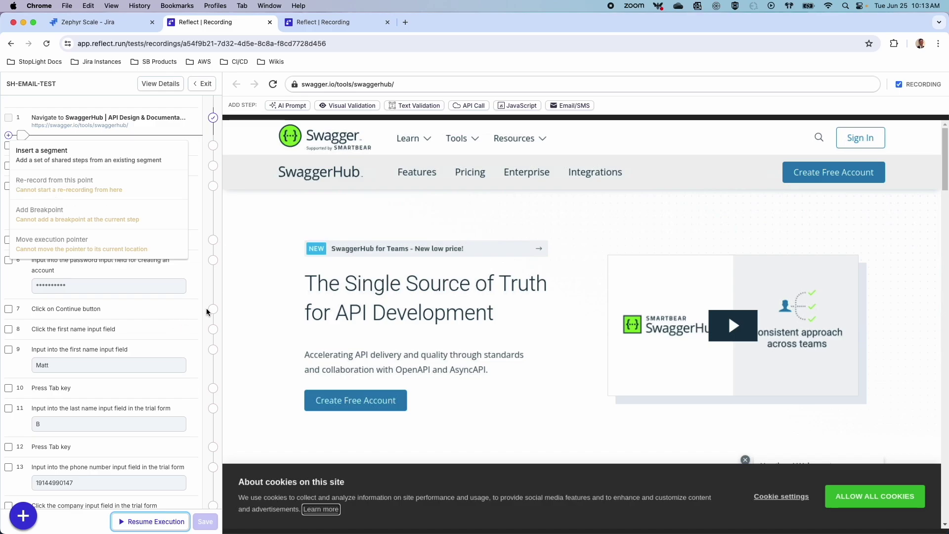
pyautogui.click(237, 297)
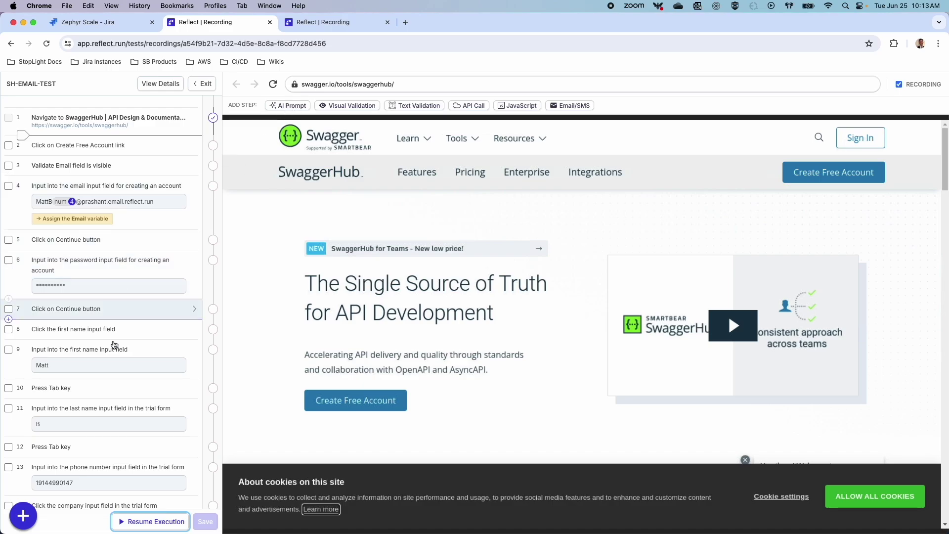
pyautogui.scroll(-5, 114, 371)
pyautogui.scroll(5, 116, 390)
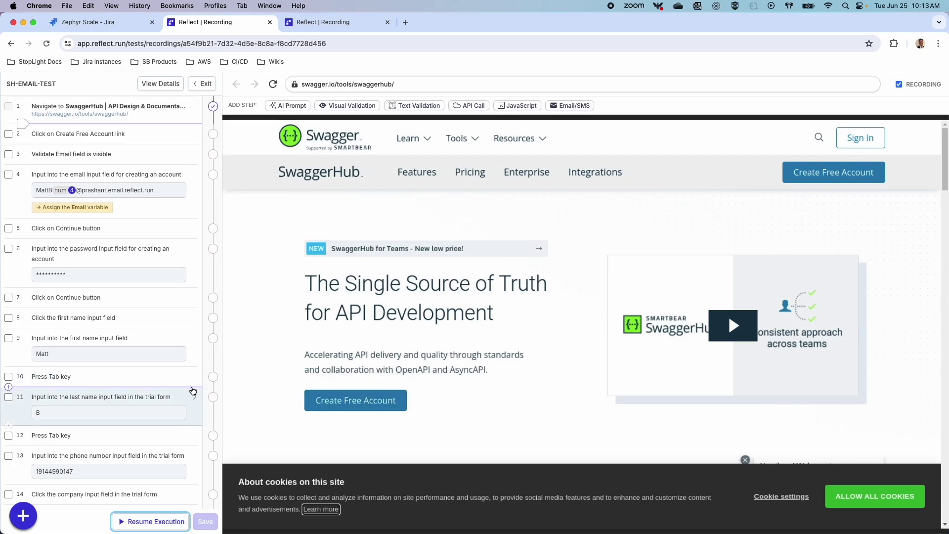
pyautogui.click(283, 106)
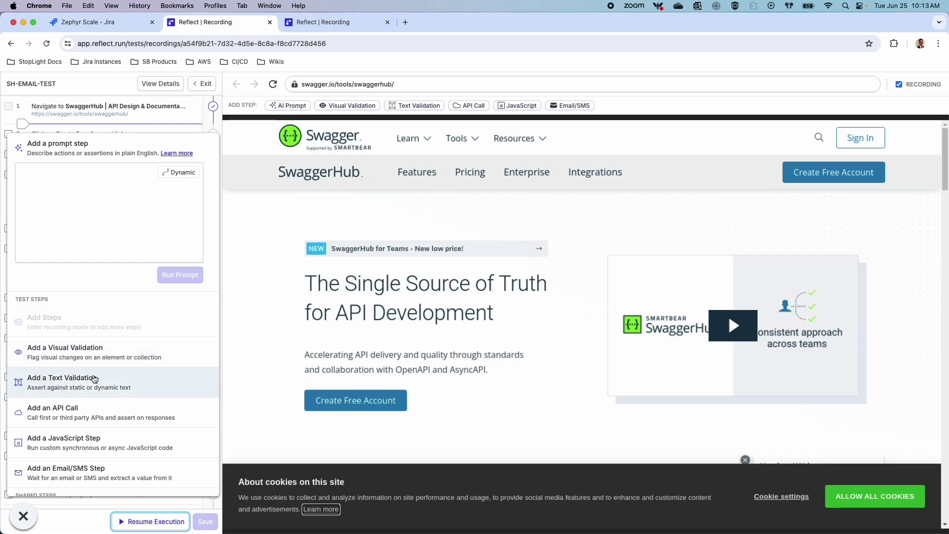
pyautogui.scroll(-2, 94, 440)
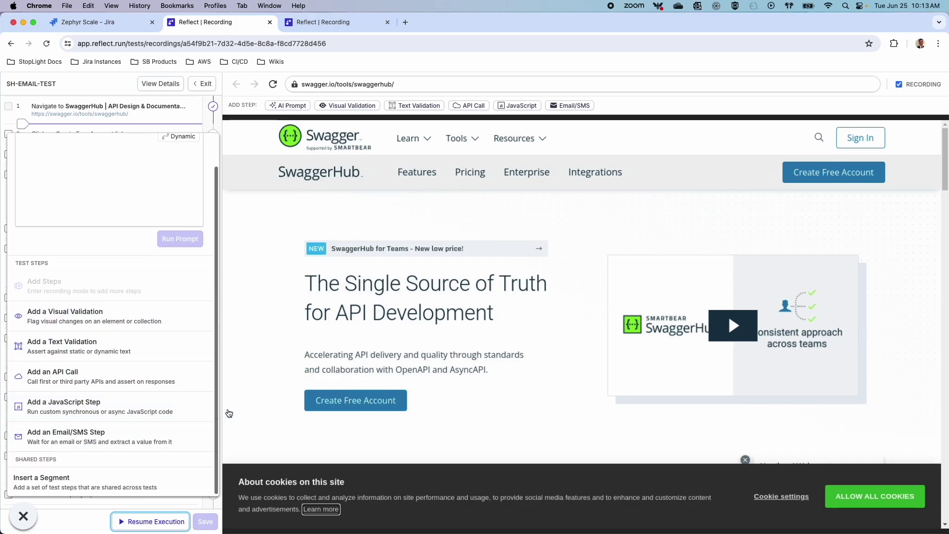
pyautogui.click(321, 405)
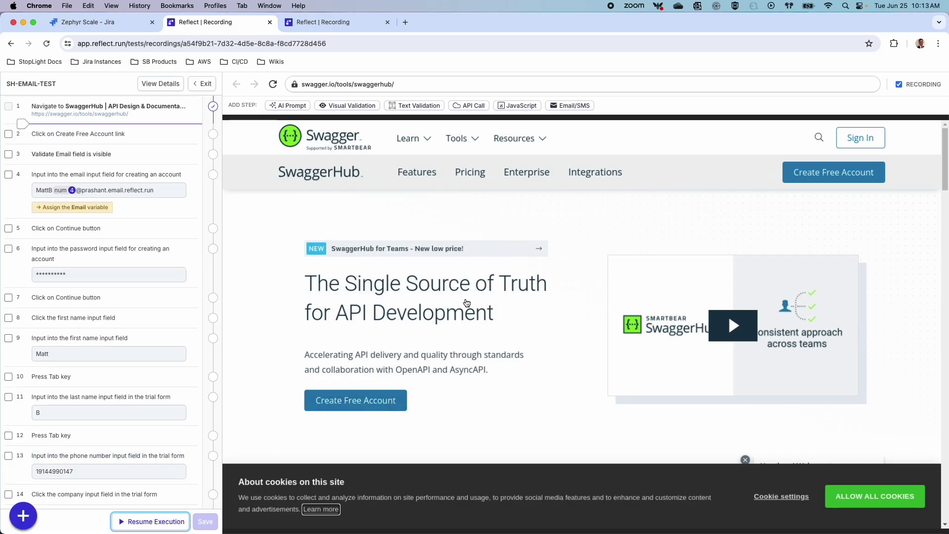
# Record going to the SwaggerHub Integrations and Enterprise pages after step 1, and update SH-EMAIL-TEST with the new steps
pyautogui.click(593, 171)
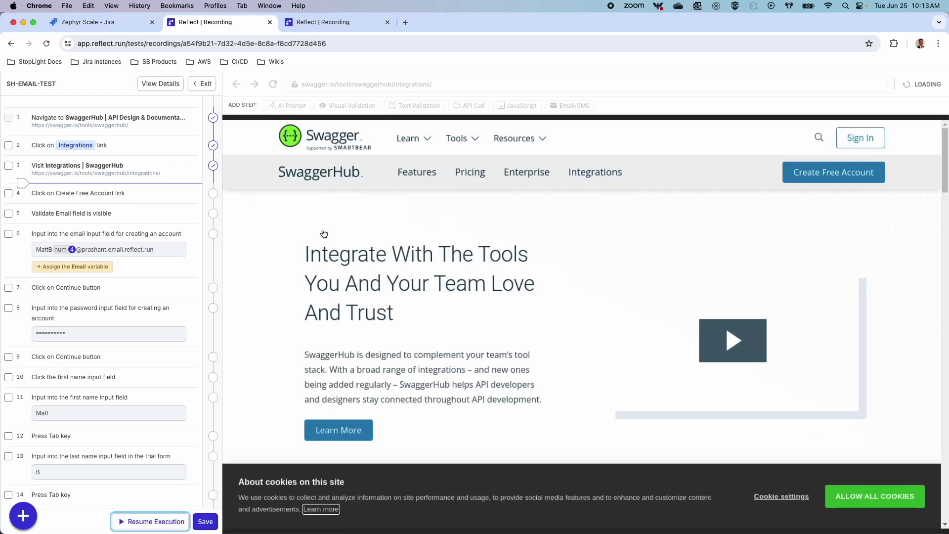
pyautogui.moveTo(577, 178); pyautogui.dragTo(534, 174)
pyautogui.click(531, 176)
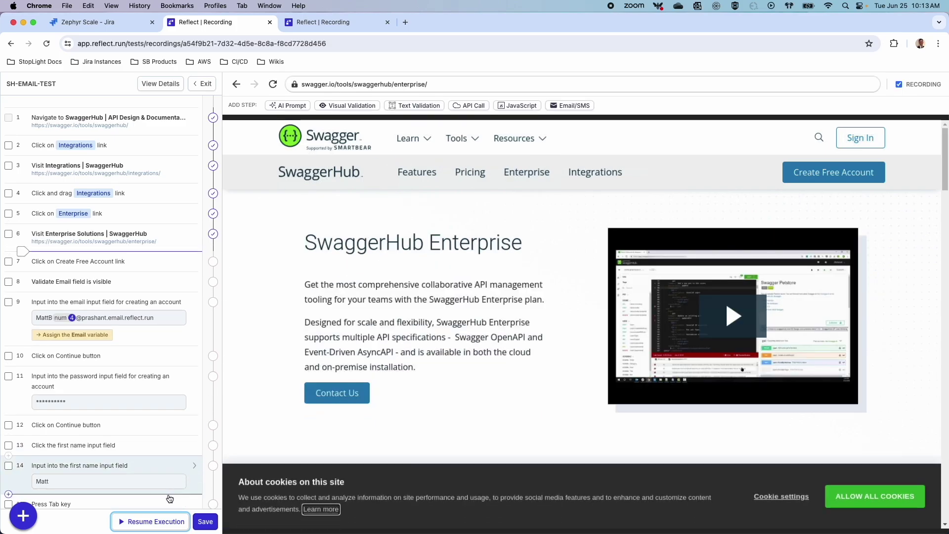
pyautogui.click(202, 527)
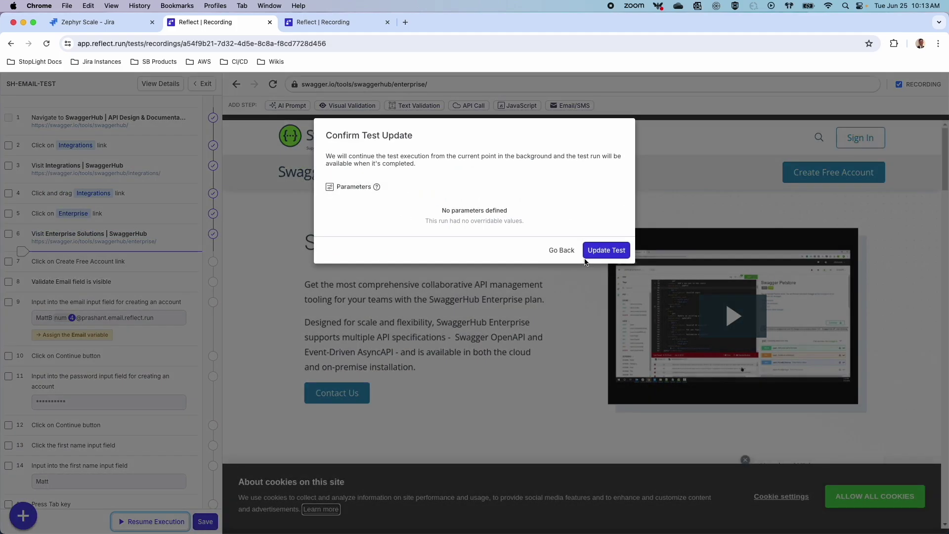
pyautogui.click(612, 254)
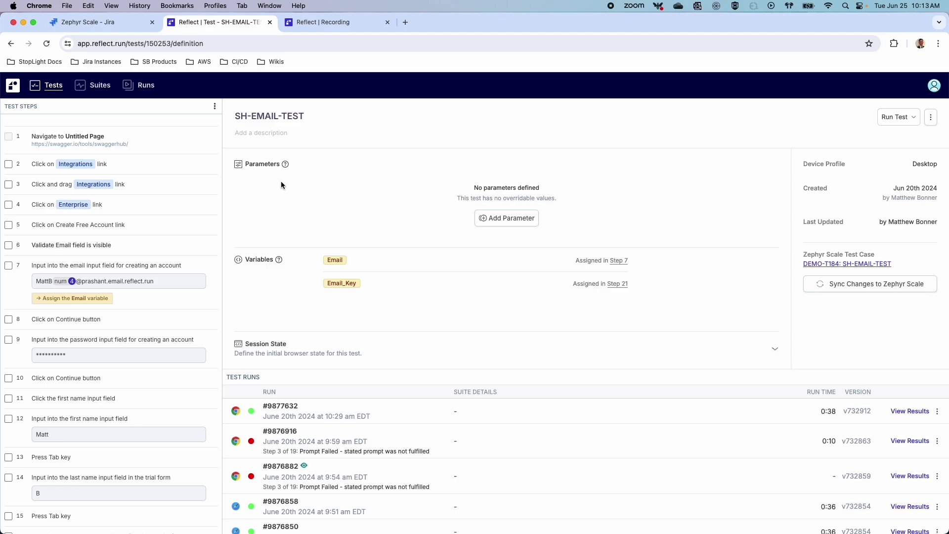
# Switch to Zephyr Scale in Jira and open the SH-EMAIL-TEST test case from the Demo project
pyautogui.click(117, 25)
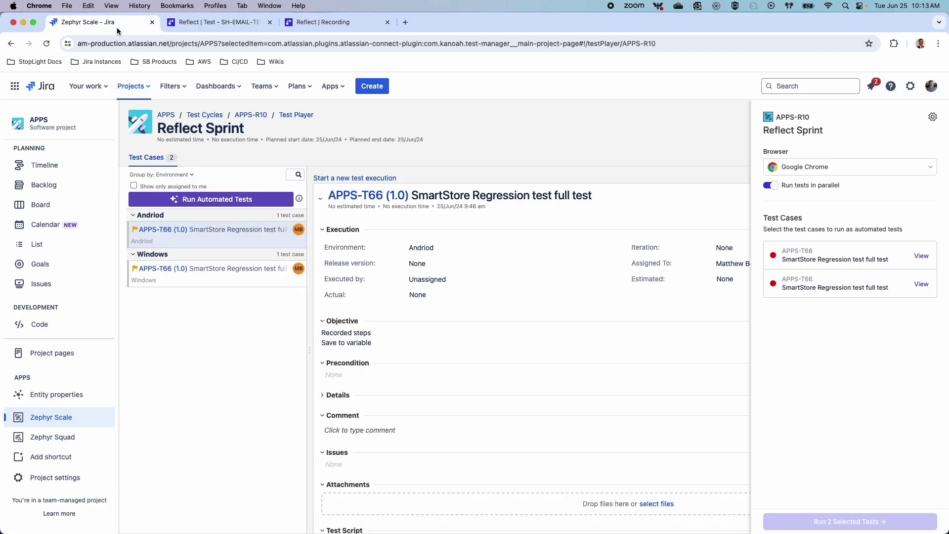
pyautogui.click(193, 115)
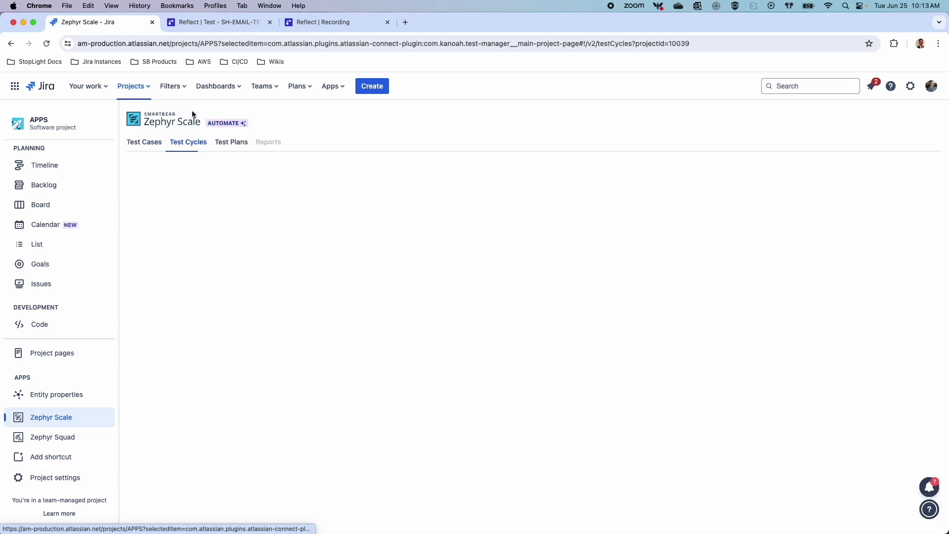
pyautogui.click(149, 143)
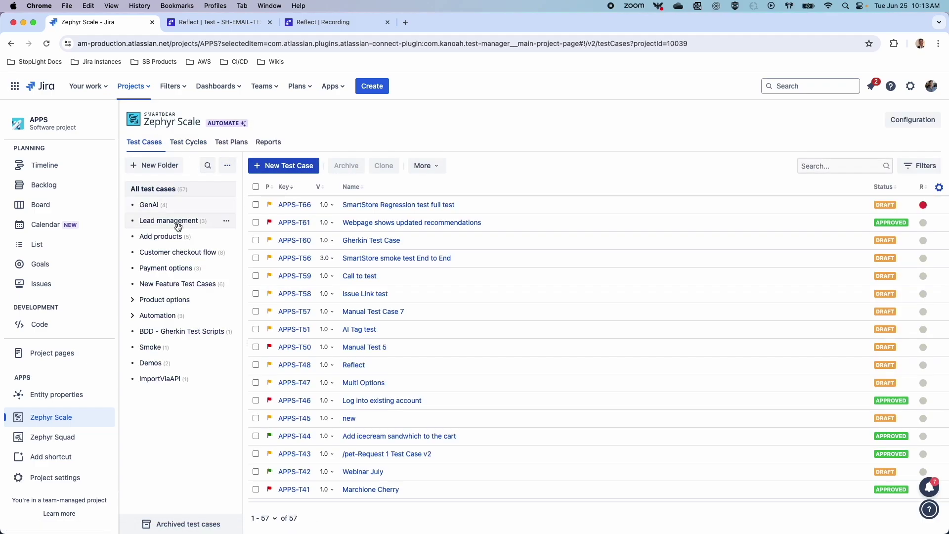
pyautogui.click(140, 87)
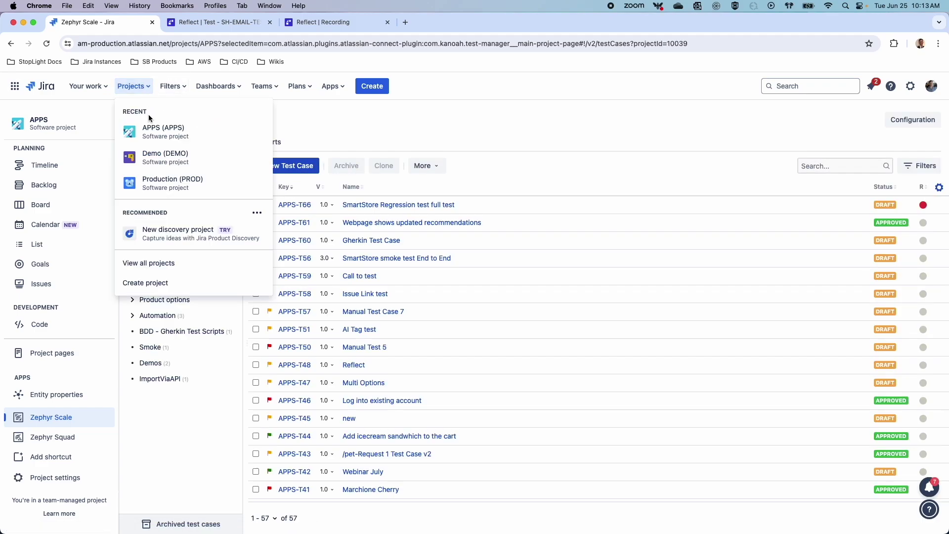
pyautogui.click(157, 154)
pyautogui.click(66, 486)
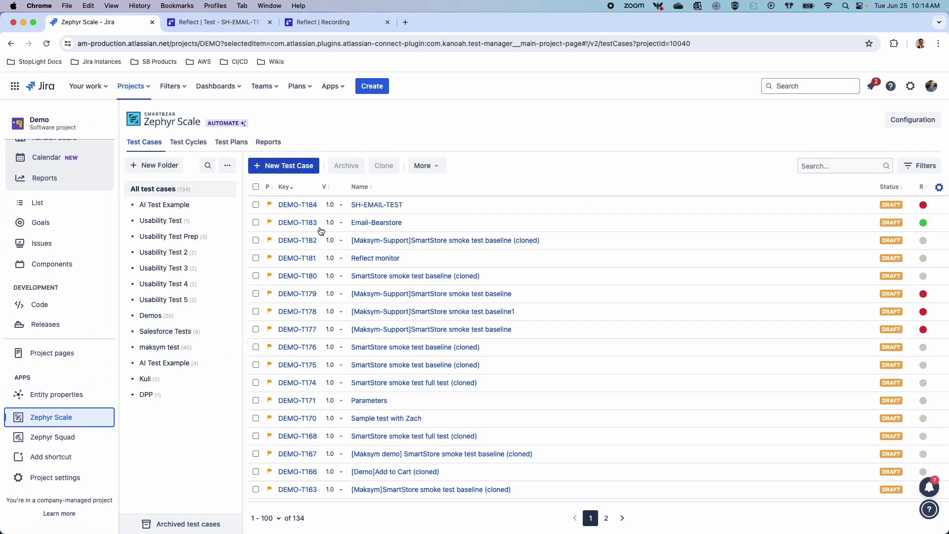
pyautogui.click(379, 206)
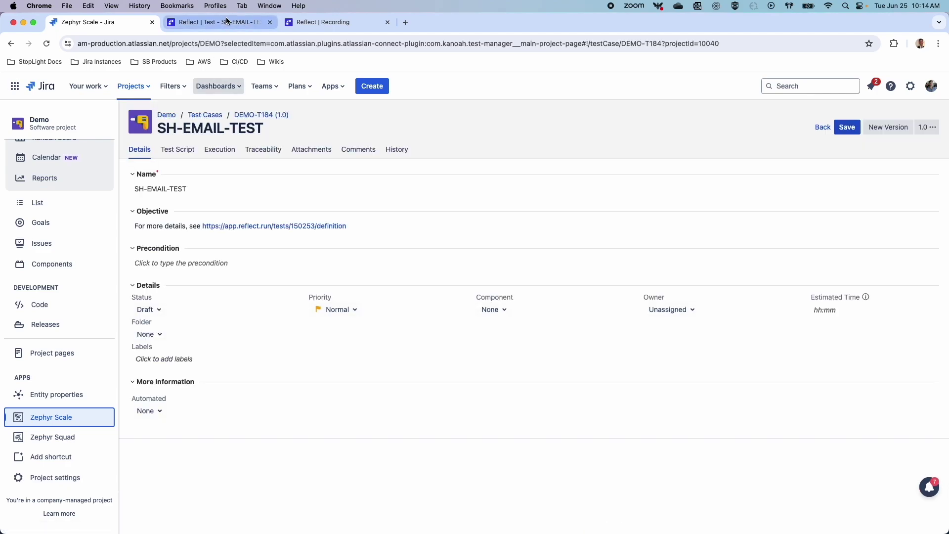
# Examine the recorded steps in the test script of the SH-EMAIL-TEST test case in Zephyr Scale
pyautogui.click(227, 21)
pyautogui.click(109, 23)
pyautogui.click(178, 150)
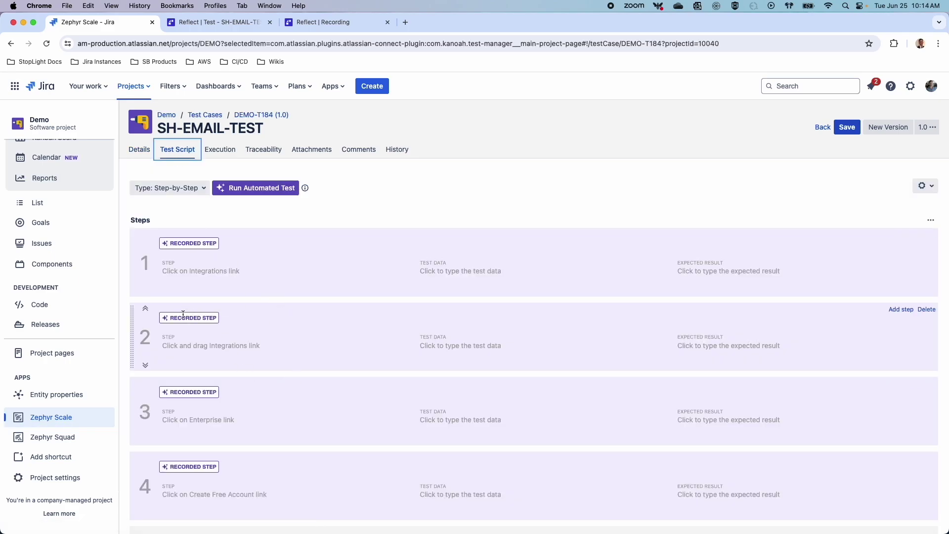
pyautogui.scroll(-5, 183, 317)
pyautogui.scroll(-3, 222, 339)
pyautogui.click(222, 340)
pyautogui.scroll(-4, 258, 347)
pyautogui.scroll(-20, 259, 349)
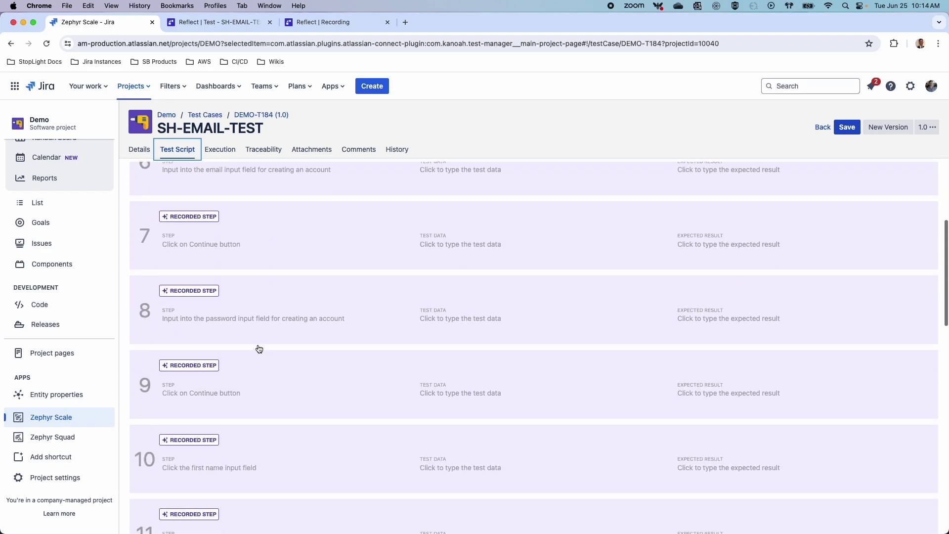